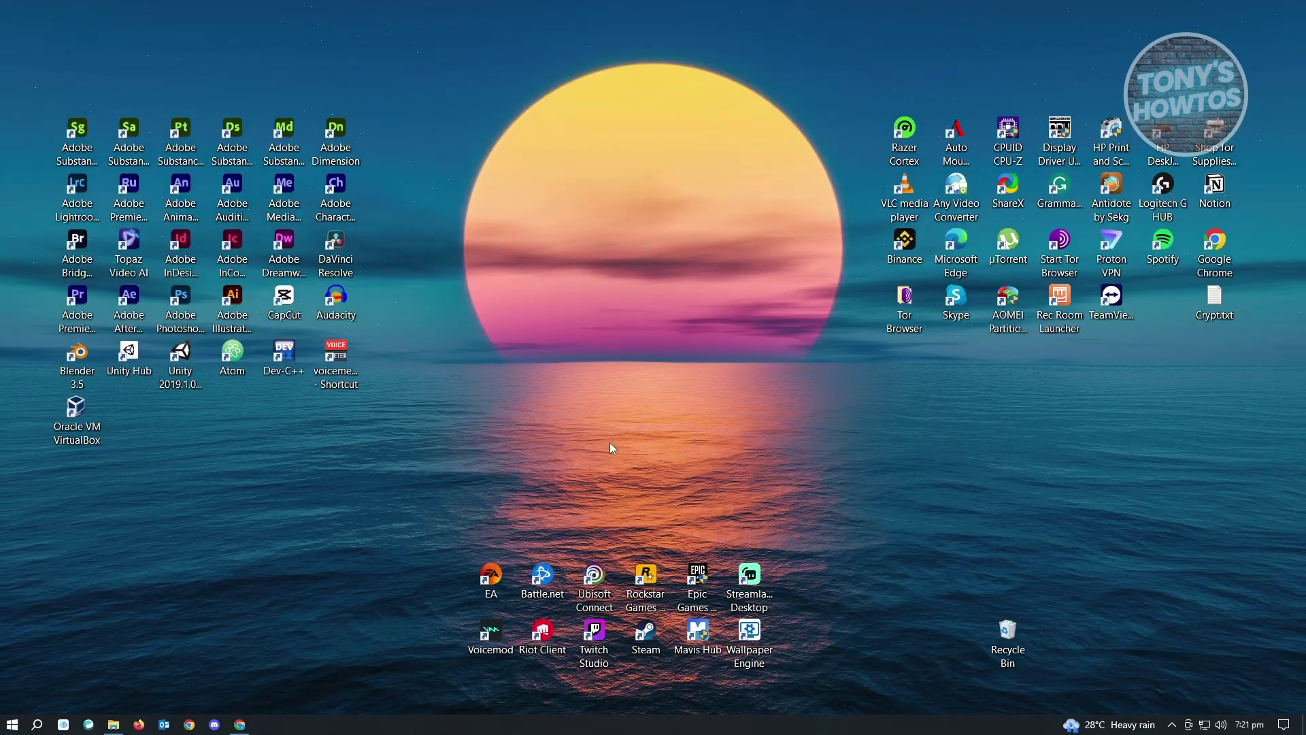
Step: Bring the Chrome window showing the Amazon home page to the front
click(240, 725)
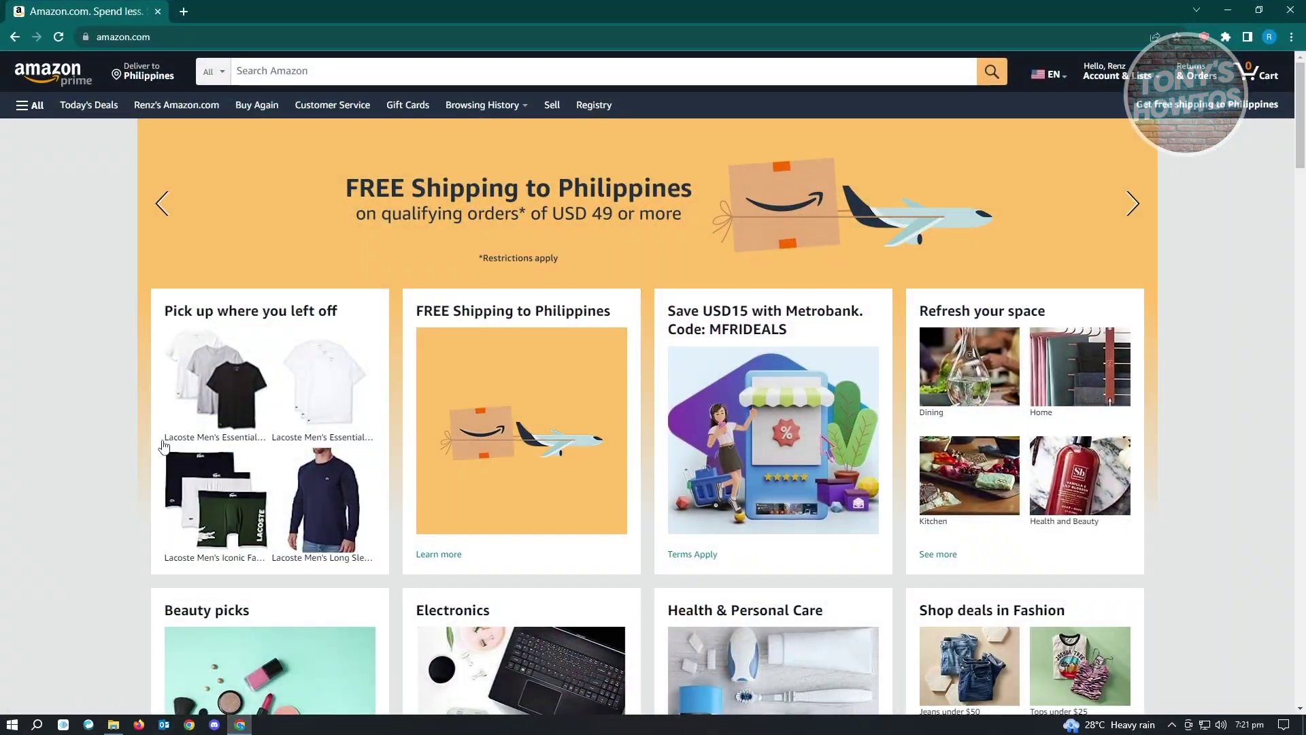
Step: Search Amazon for 'hdmi to display port'
click(340, 73)
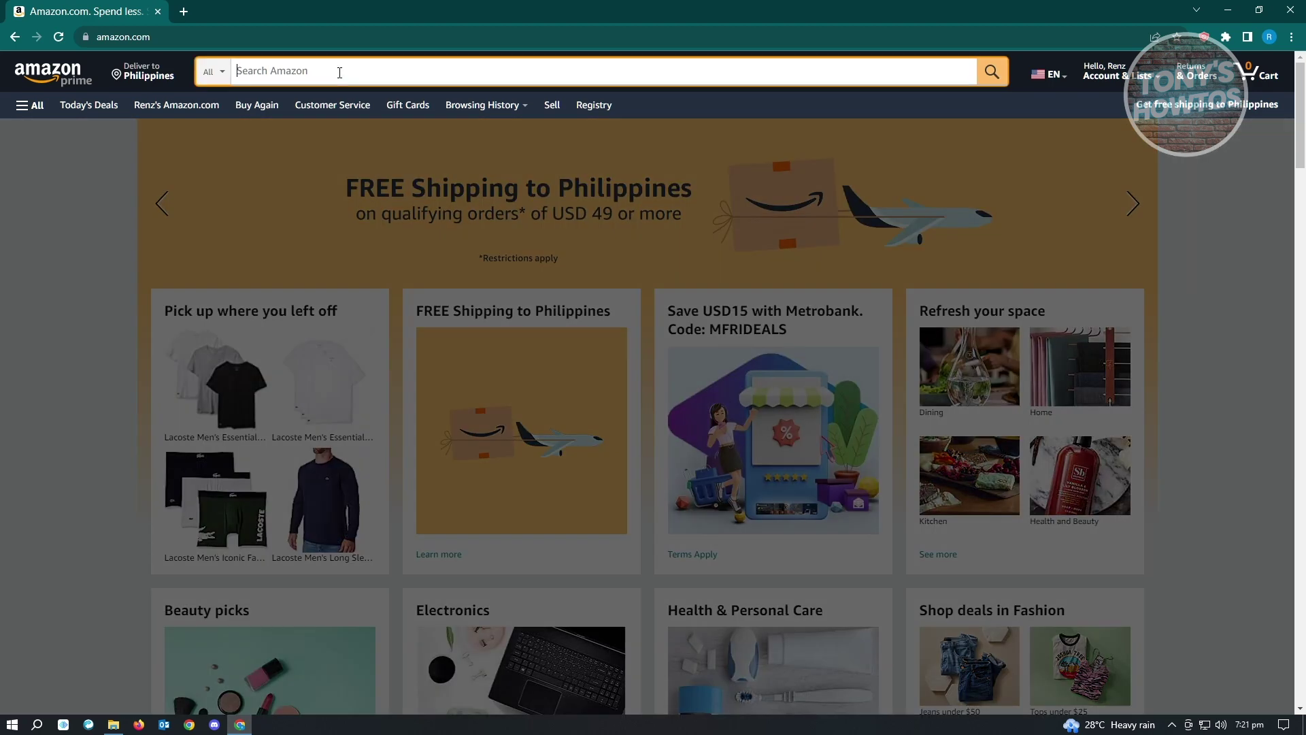
text(h)
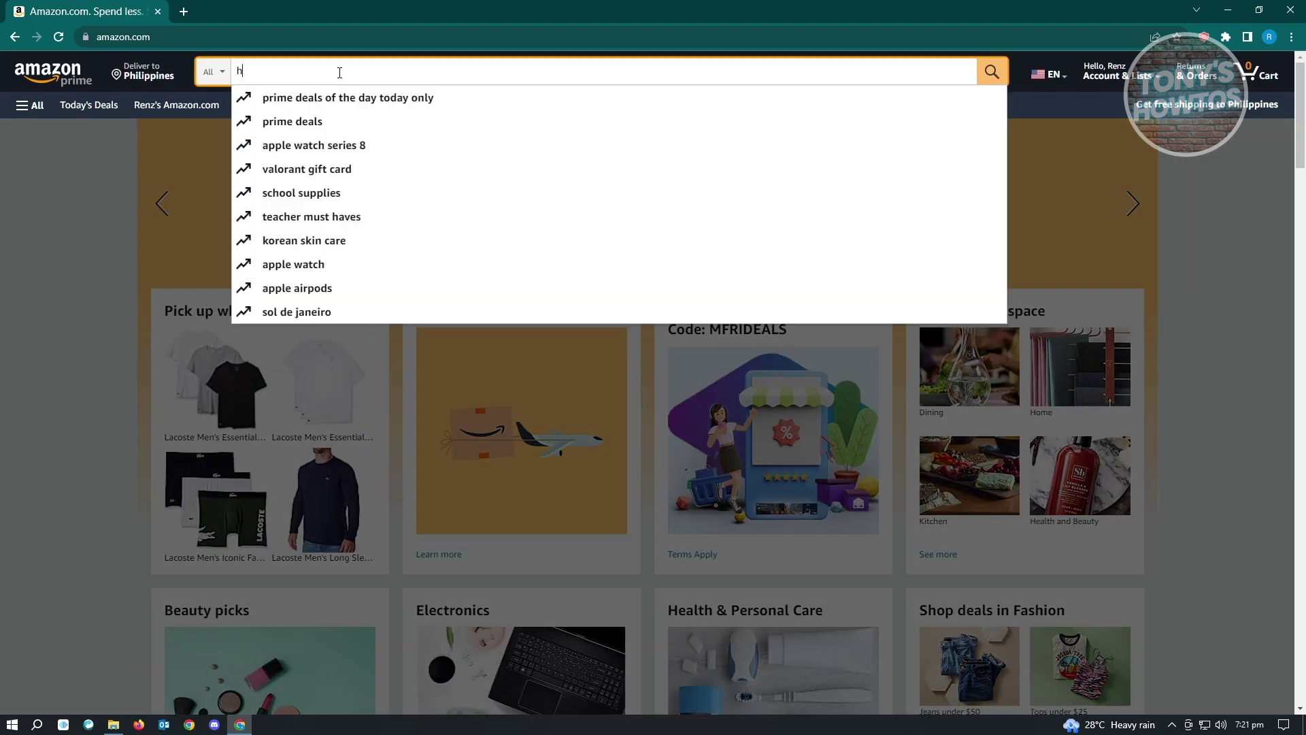
text(dmi to dis)
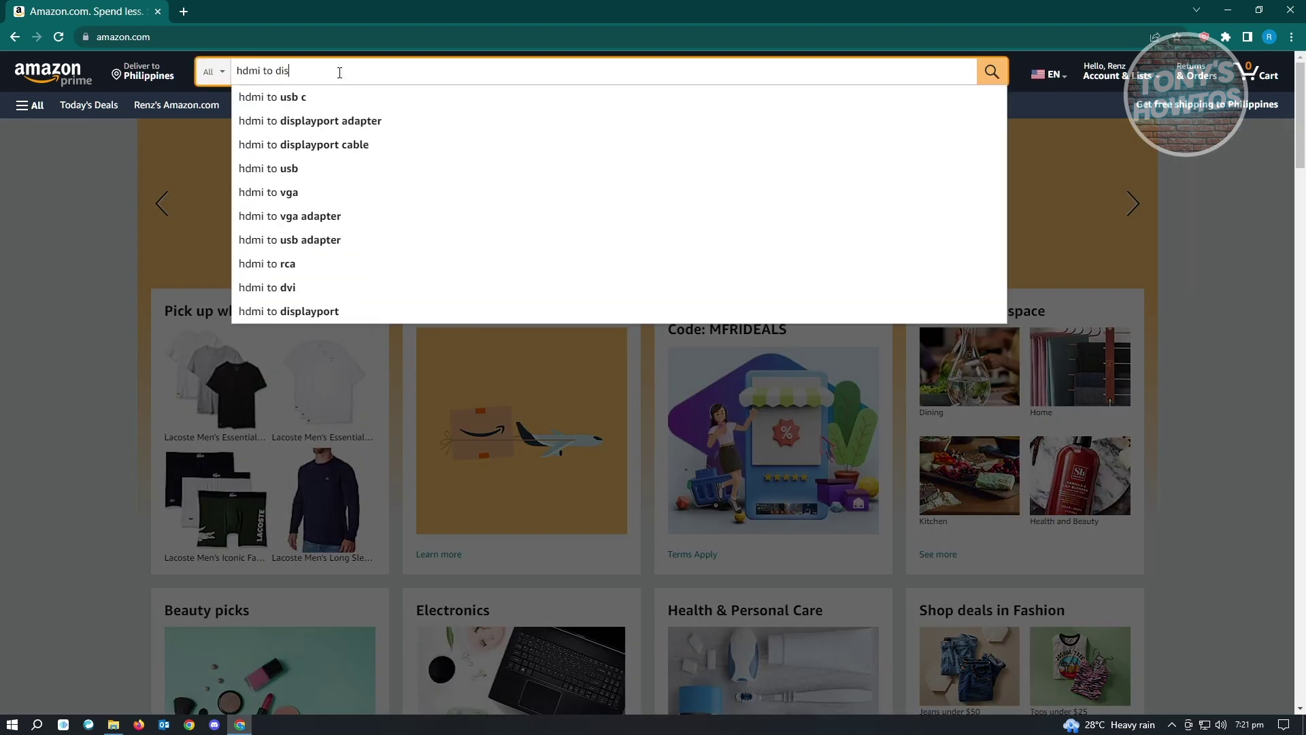
text(play port)
key(Return)
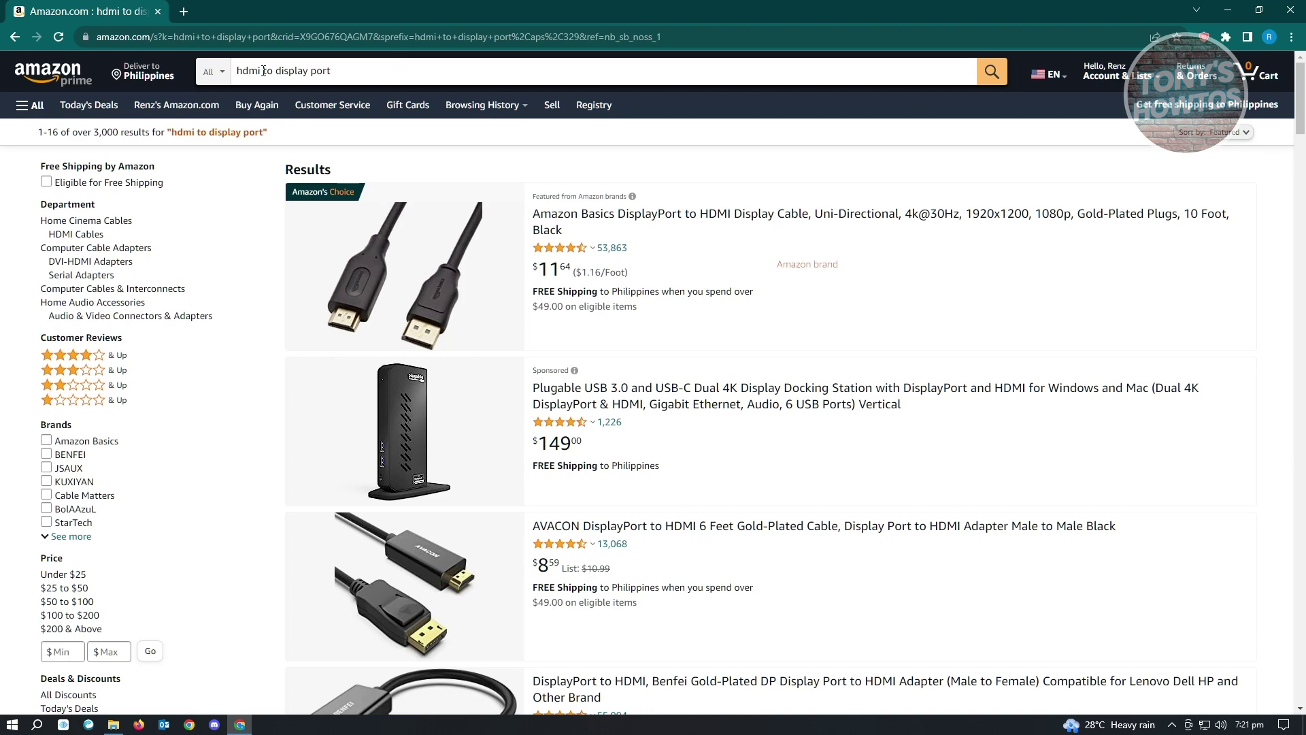
Step: Highlight the words 'hdmi' and then 'display port' in the search box
drag(263, 71, 230, 76)
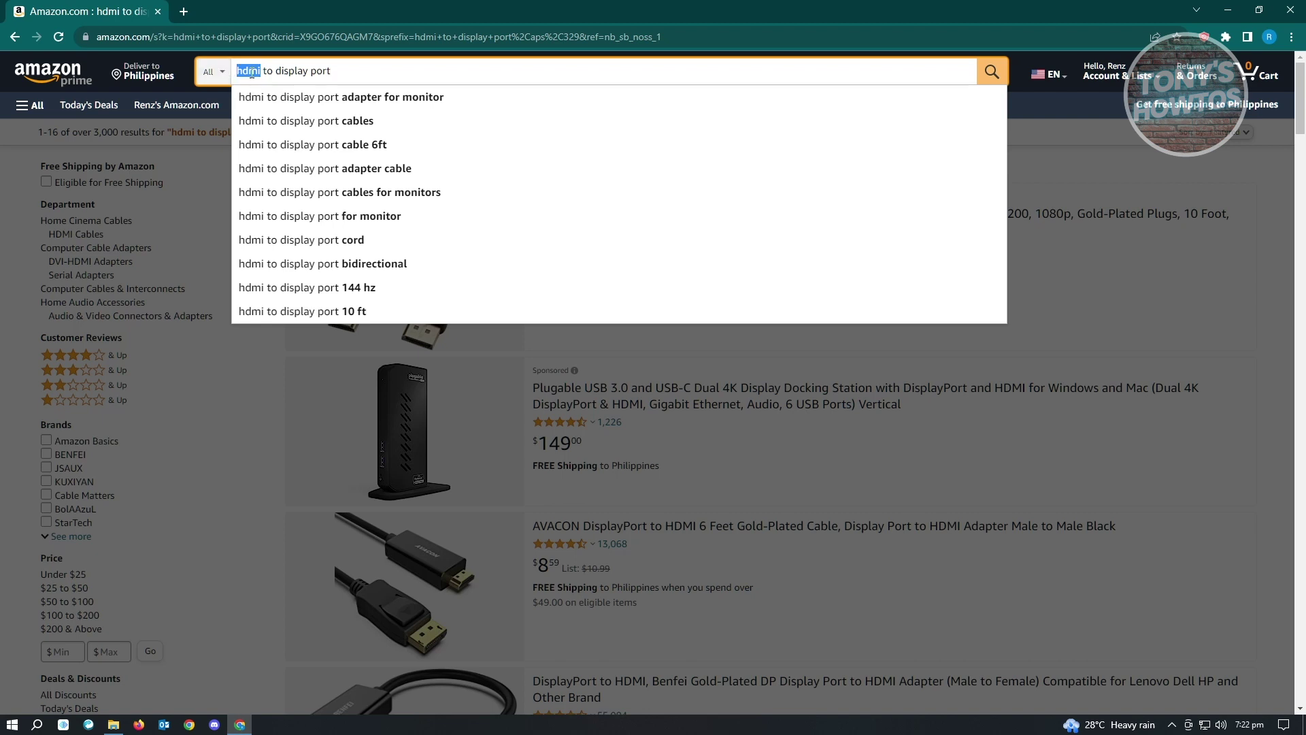
click(250, 72)
drag(279, 72, 332, 72)
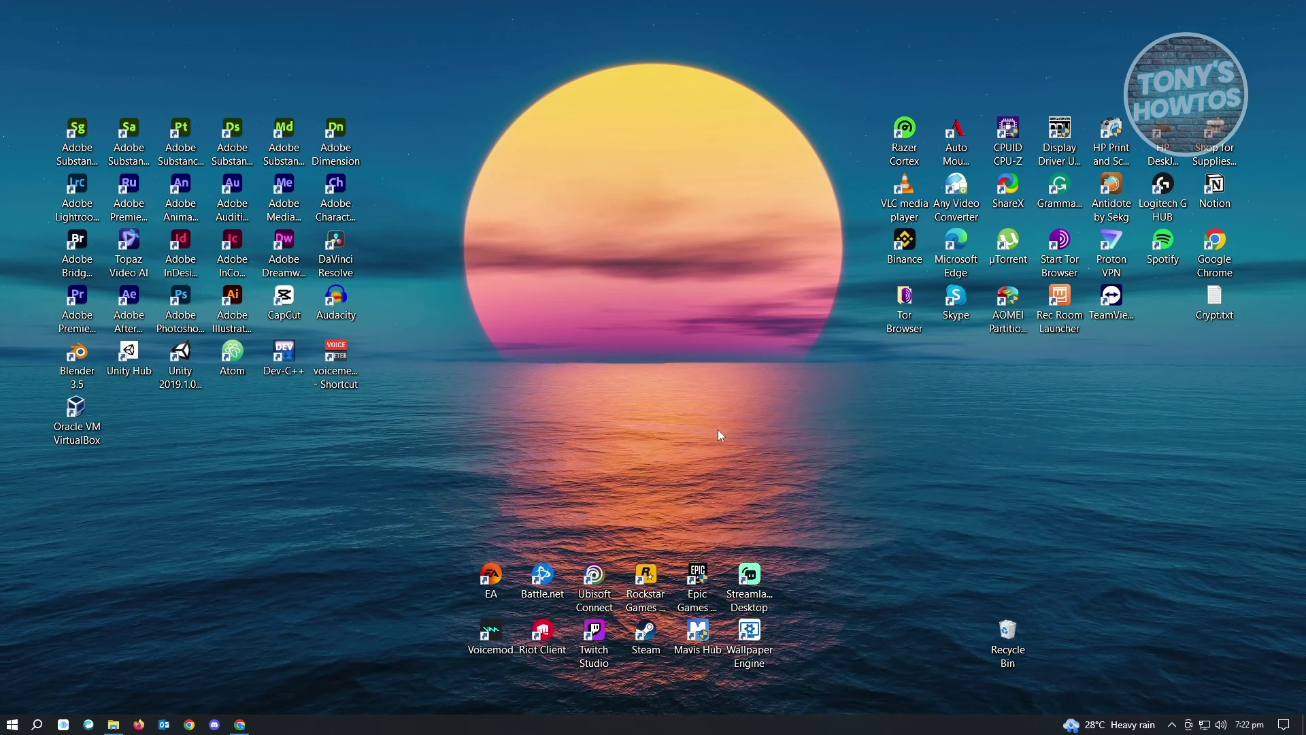
Step: Open Display settings from the desktop menu and identify each monitor's number
right_click(573, 364)
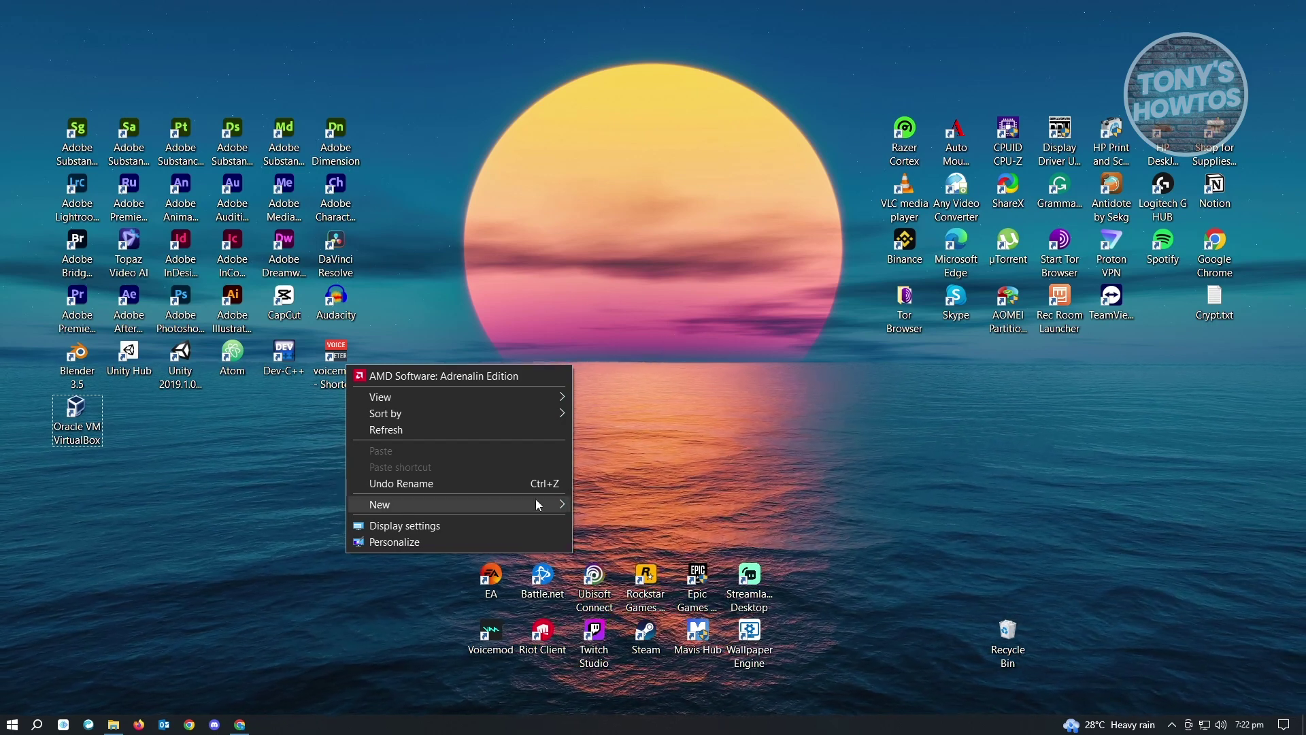
click(447, 526)
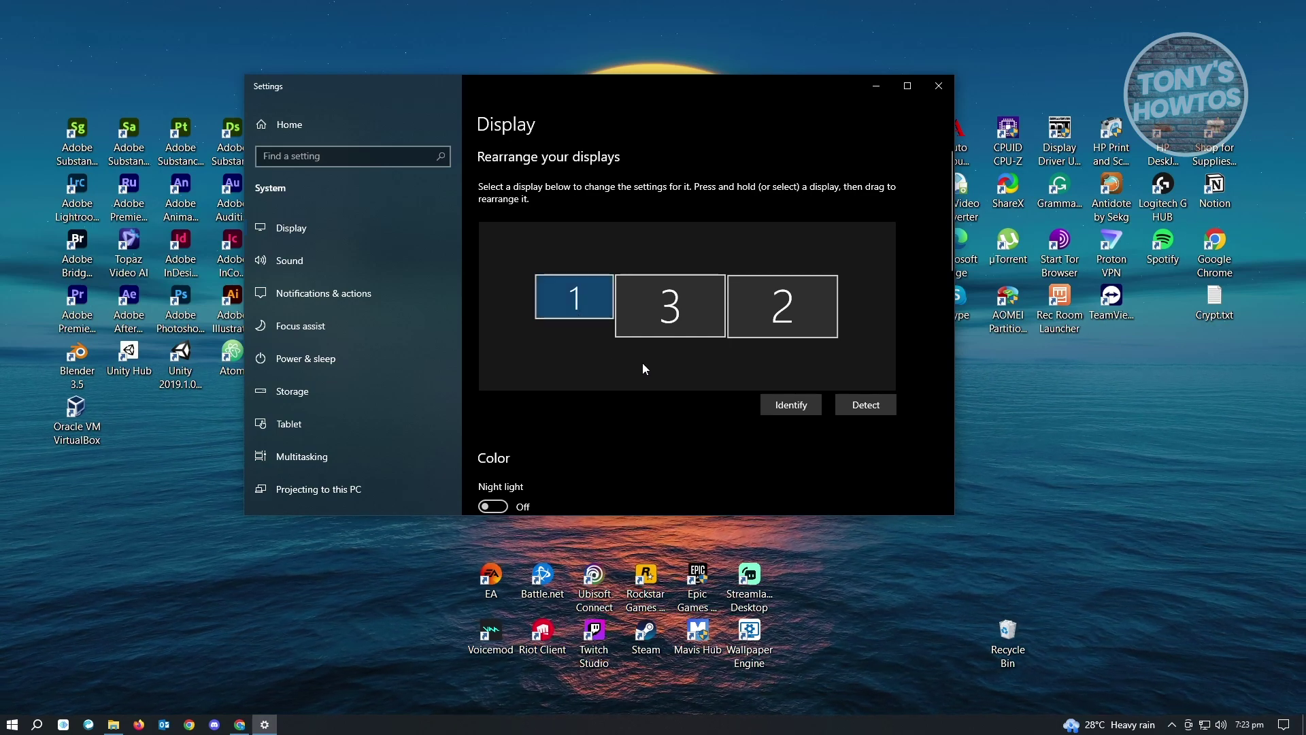
click(797, 409)
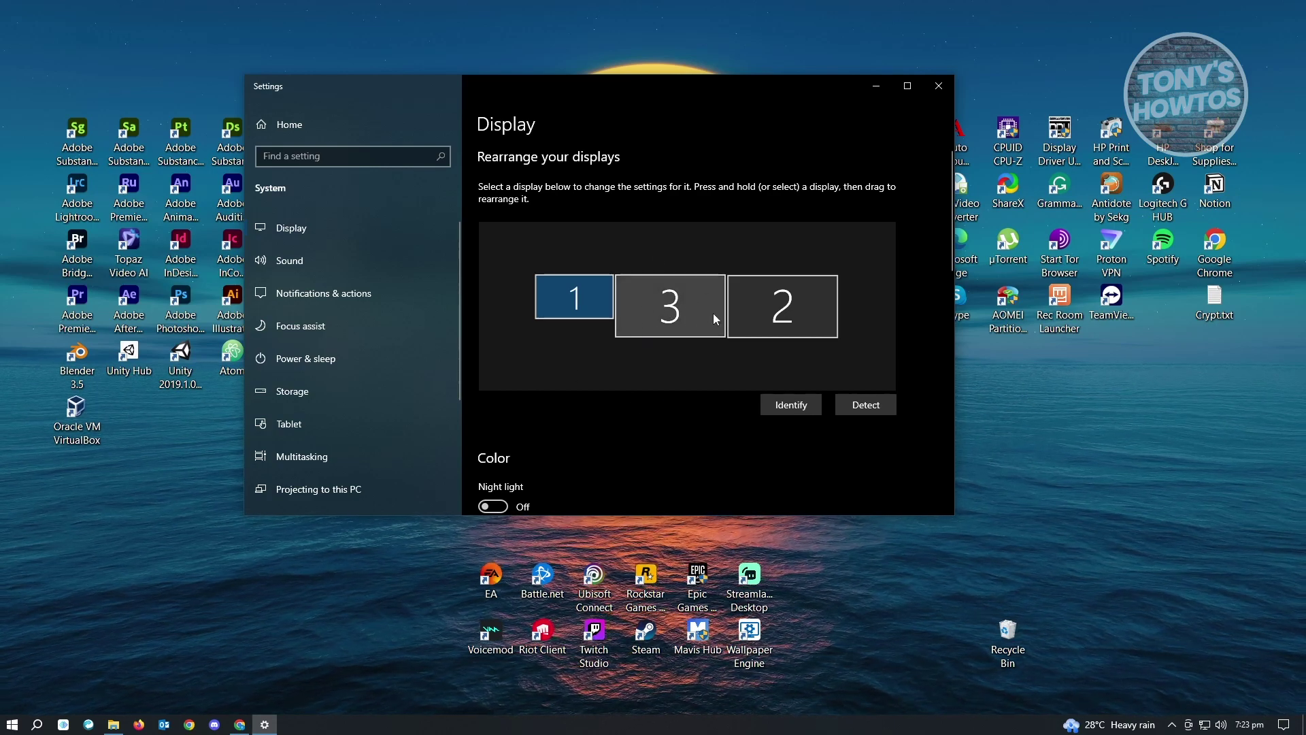
click(789, 405)
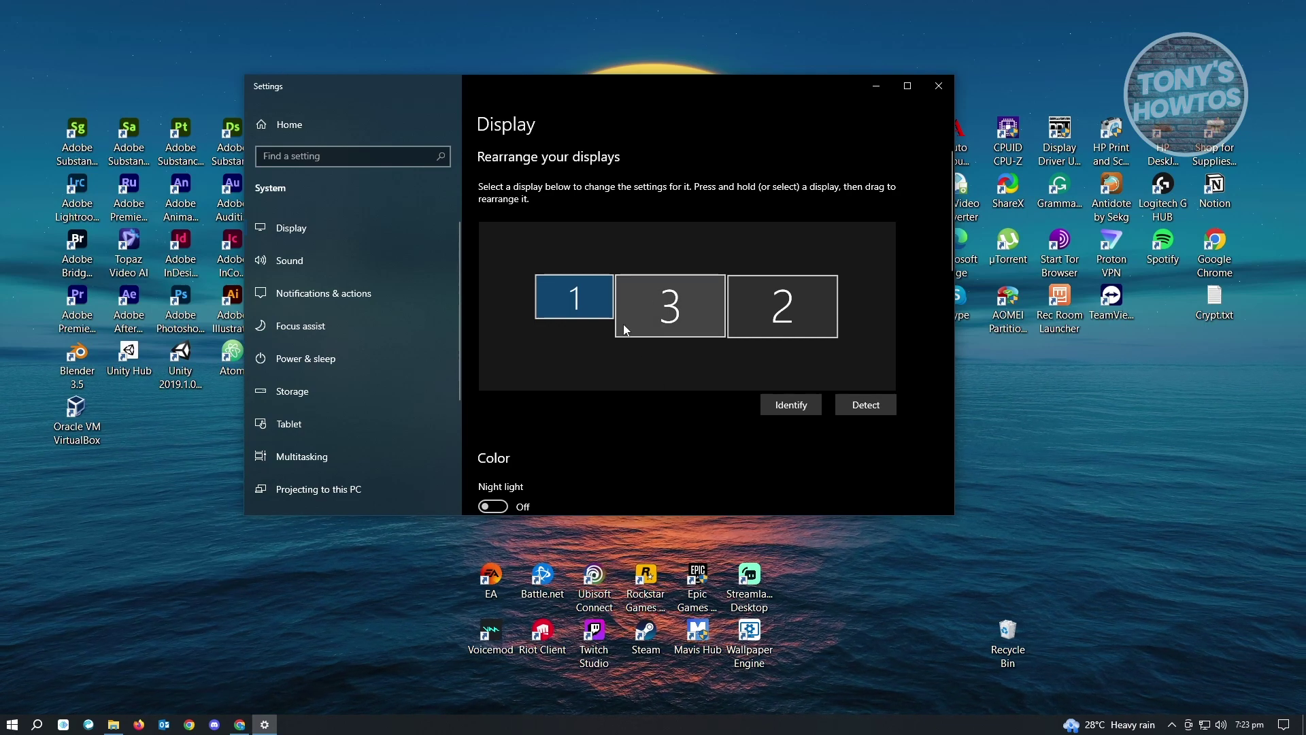
Step: Select display 3 and detect whether any other display is connected
click(673, 311)
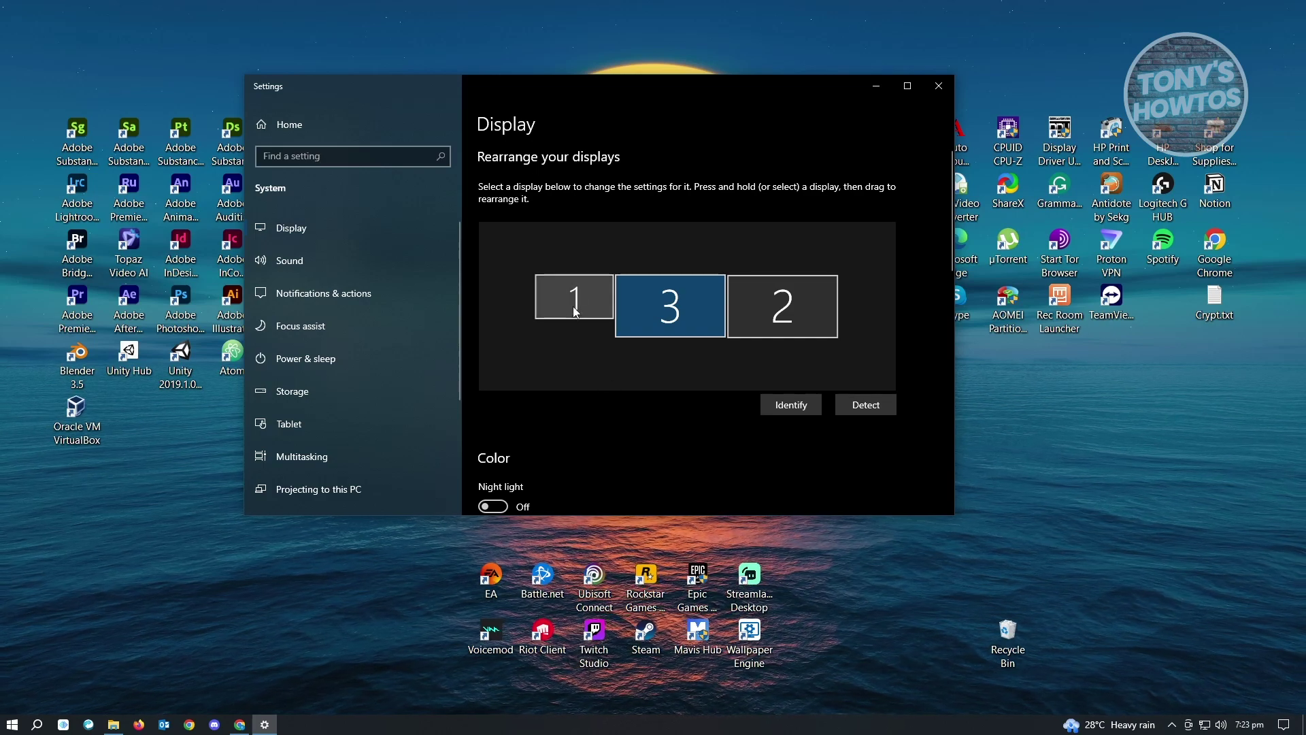
click(875, 417)
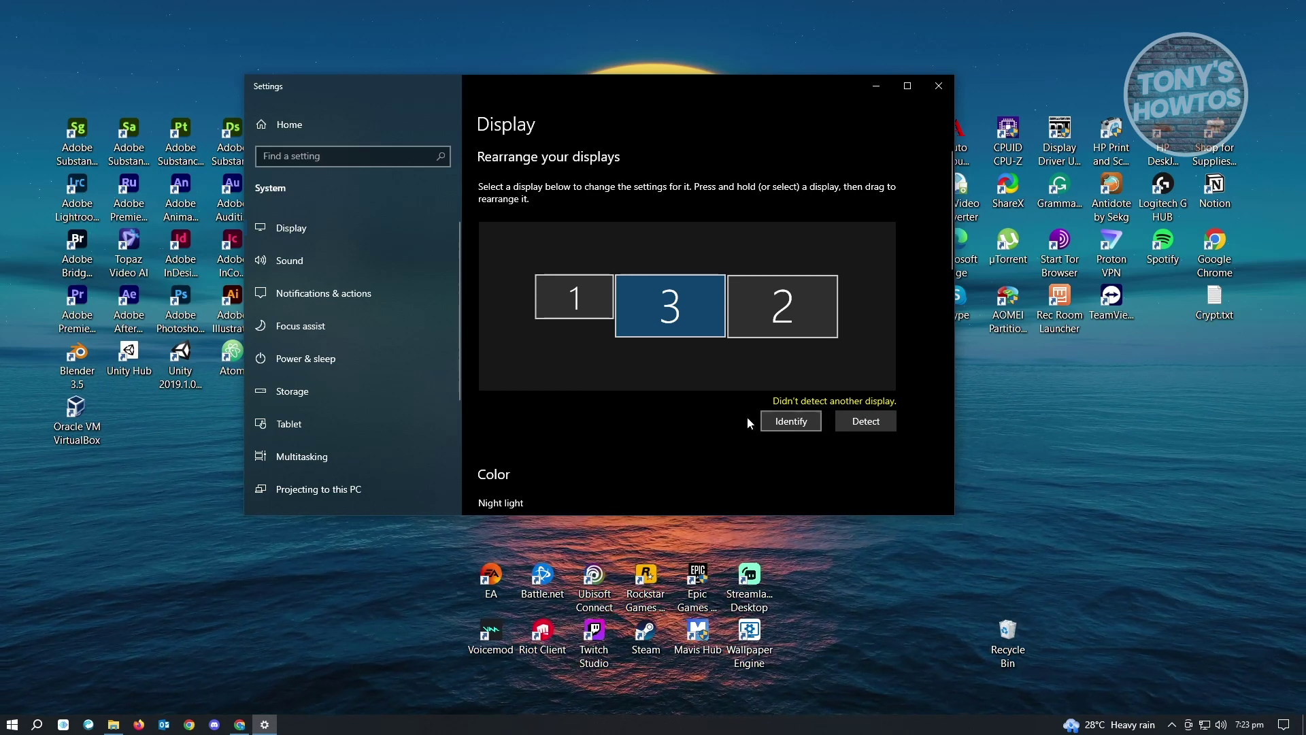
scroll(658, 393, down, 2)
Step: Leave monitor 3 at 1920 × 1080 resolution and Landscape orientation
scroll(658, 393, down, 4)
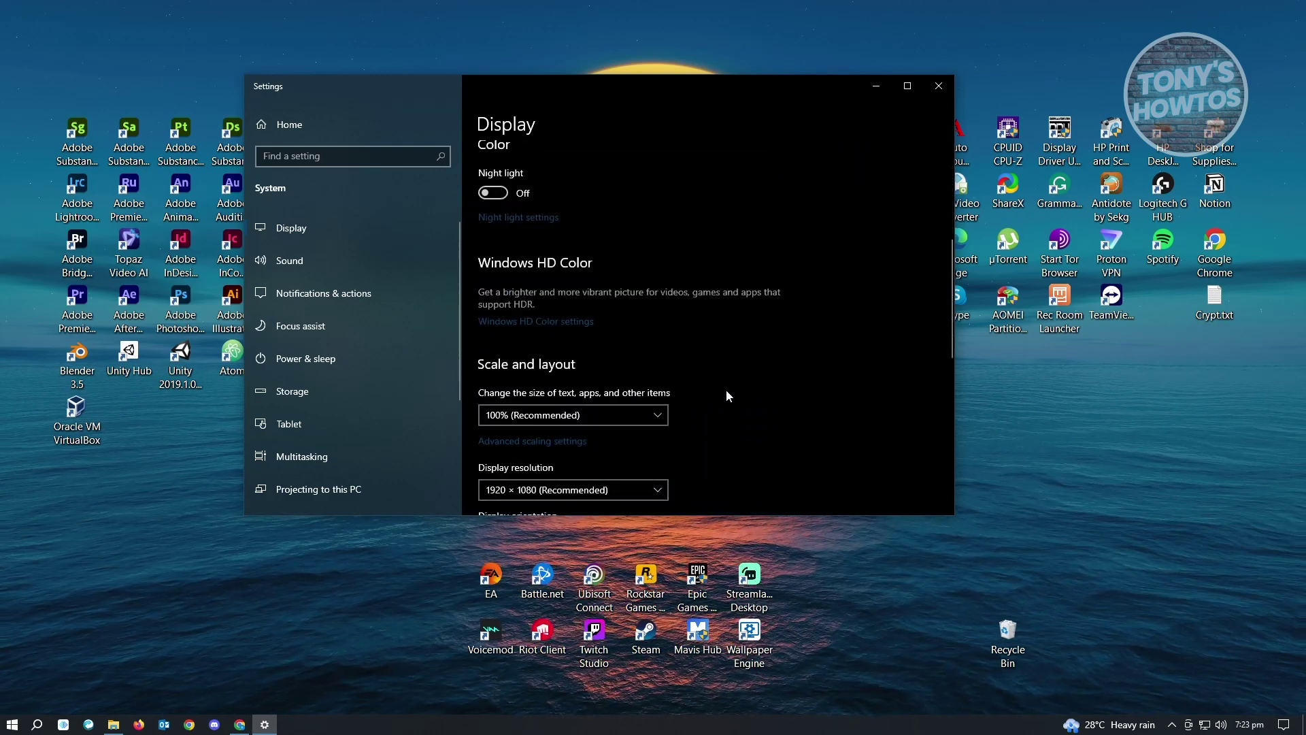
scroll(735, 389, down, 2)
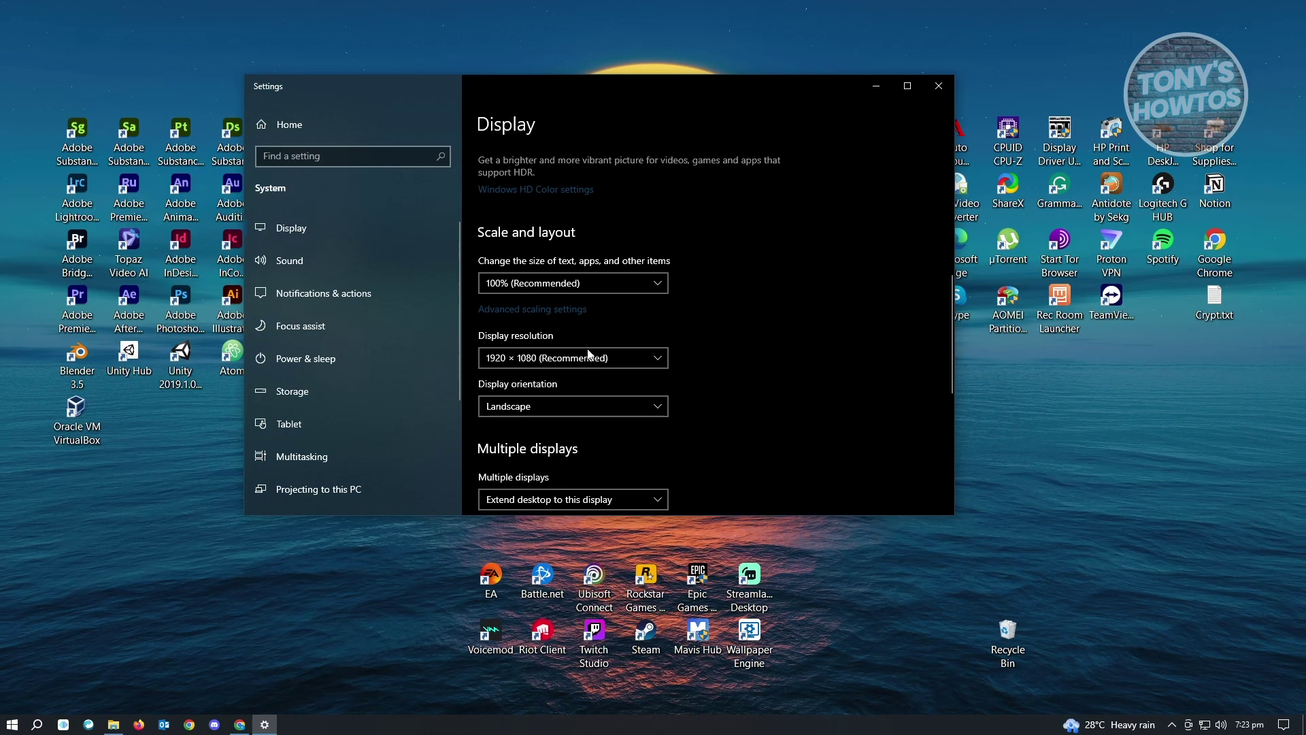
click(618, 359)
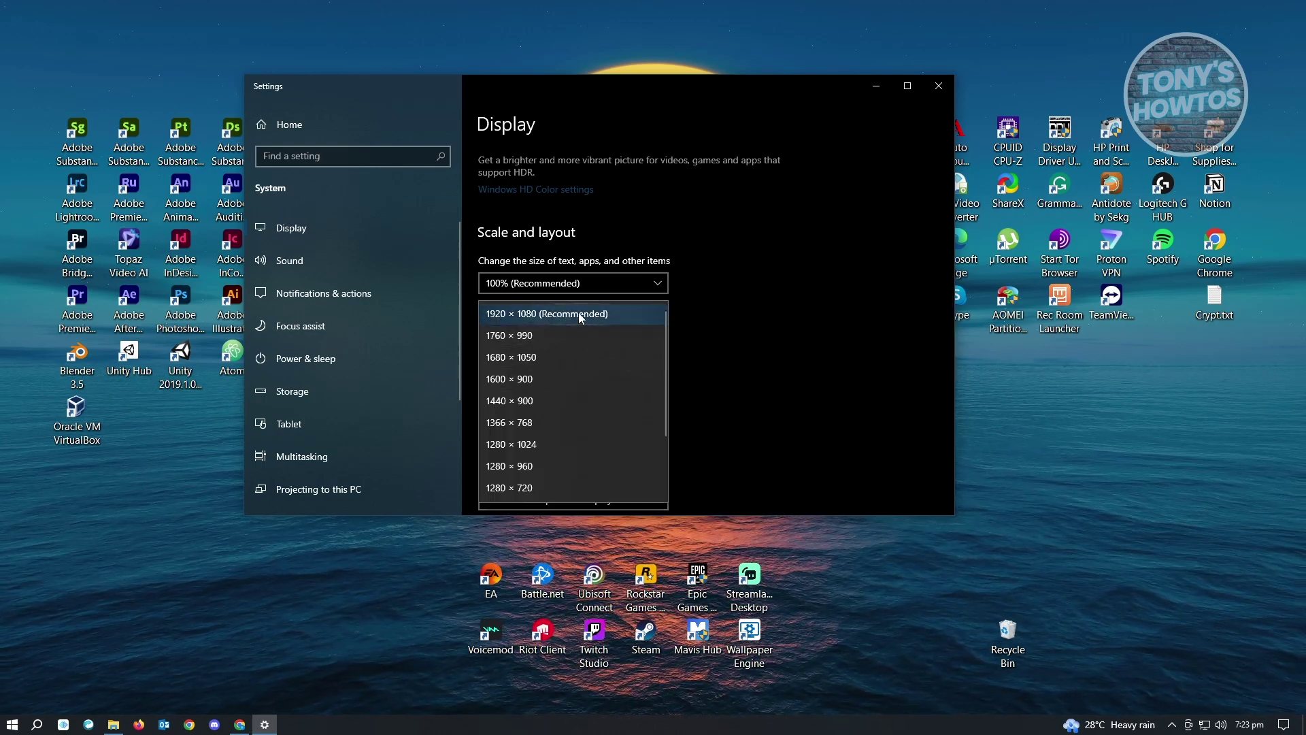
click(784, 320)
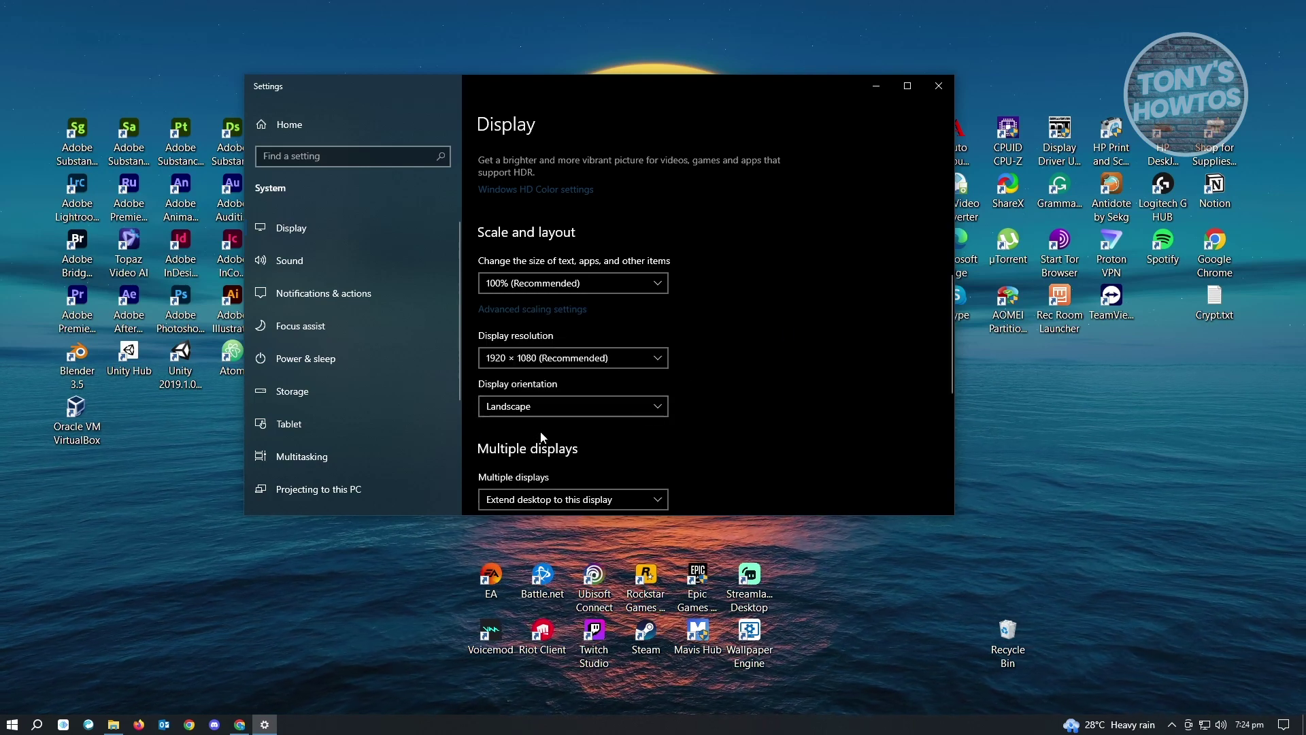
click(542, 411)
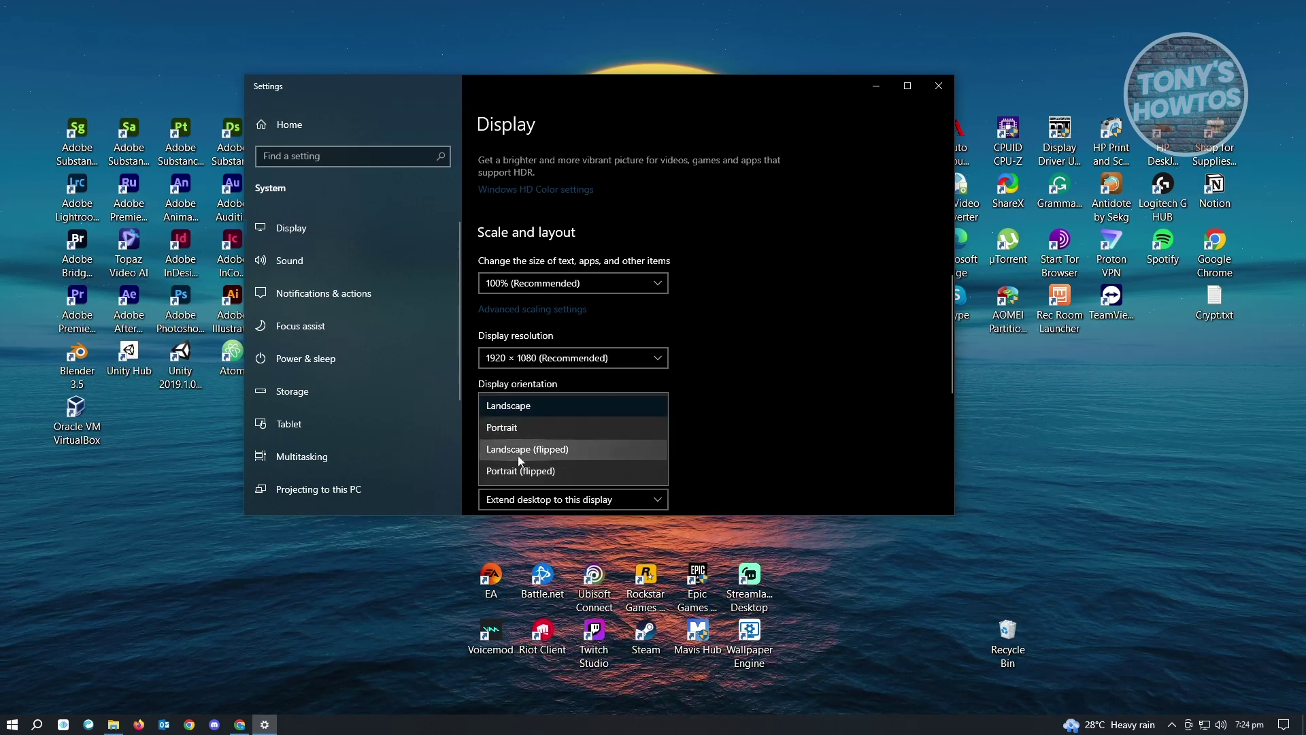
click(801, 381)
Step: Bring up the Multiple displays dropdown to see the duplicate and extend choices
scroll(758, 393, down, 2)
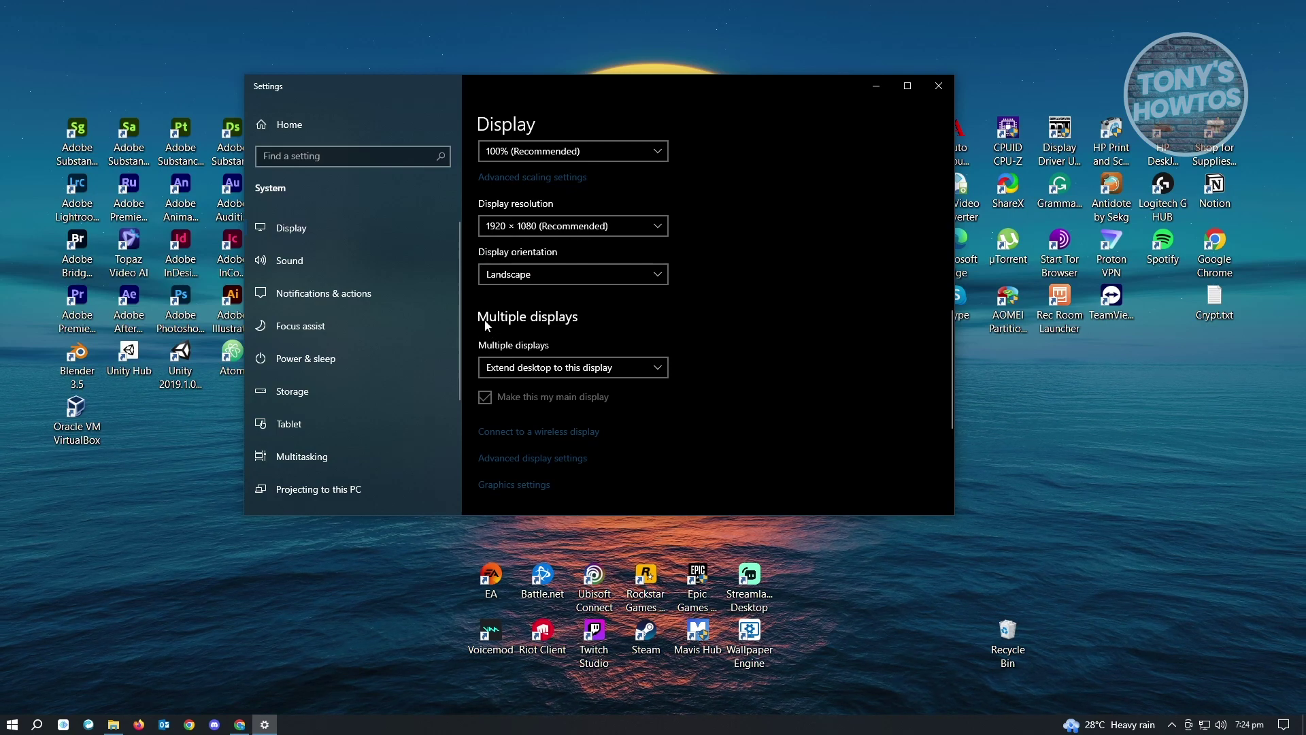
scroll(599, 320, down, 1)
click(578, 301)
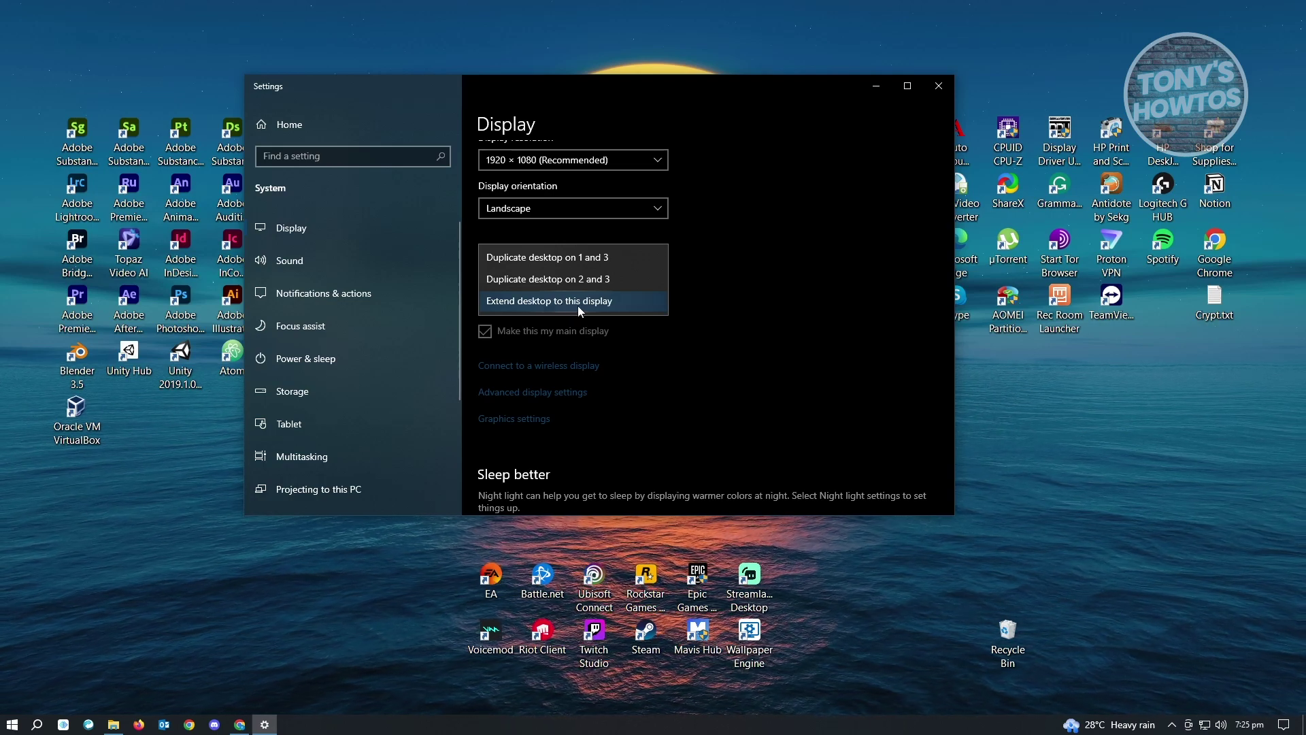
Step: Keep display 3 on Extend desktop and confirm it is the main display
click(774, 299)
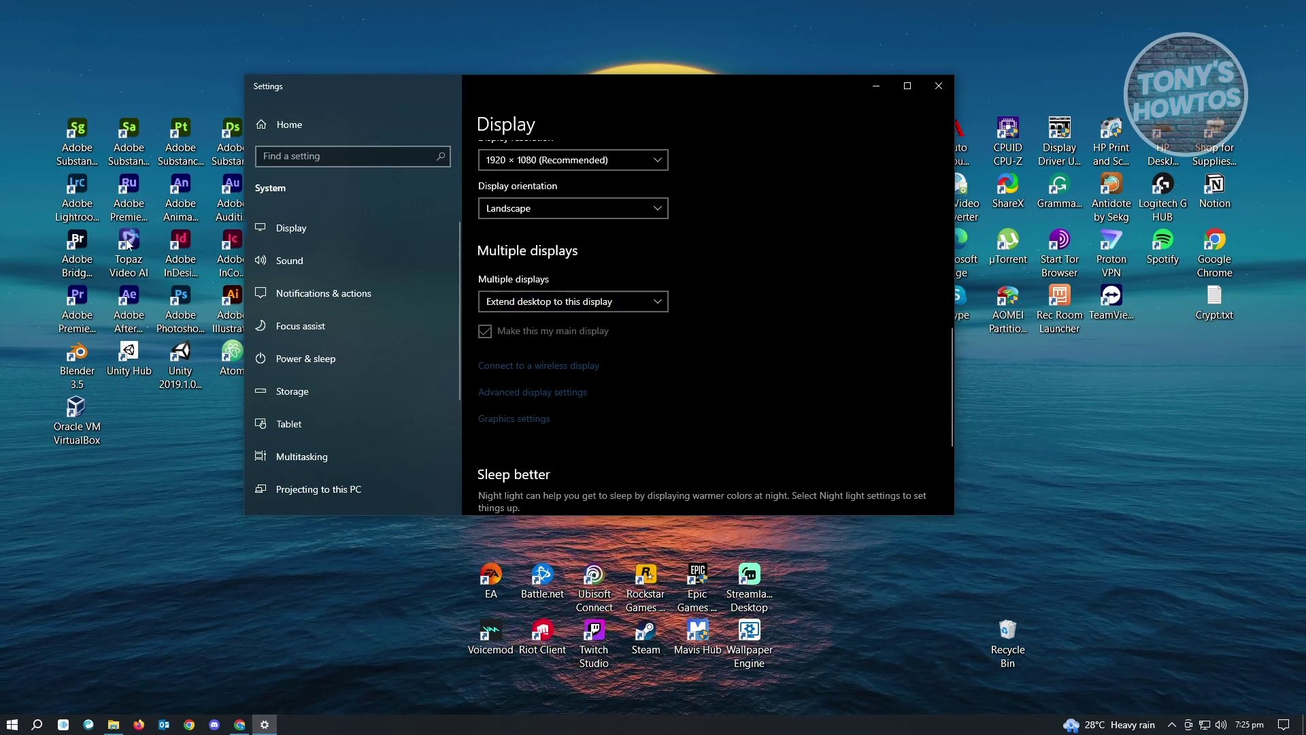
click(635, 304)
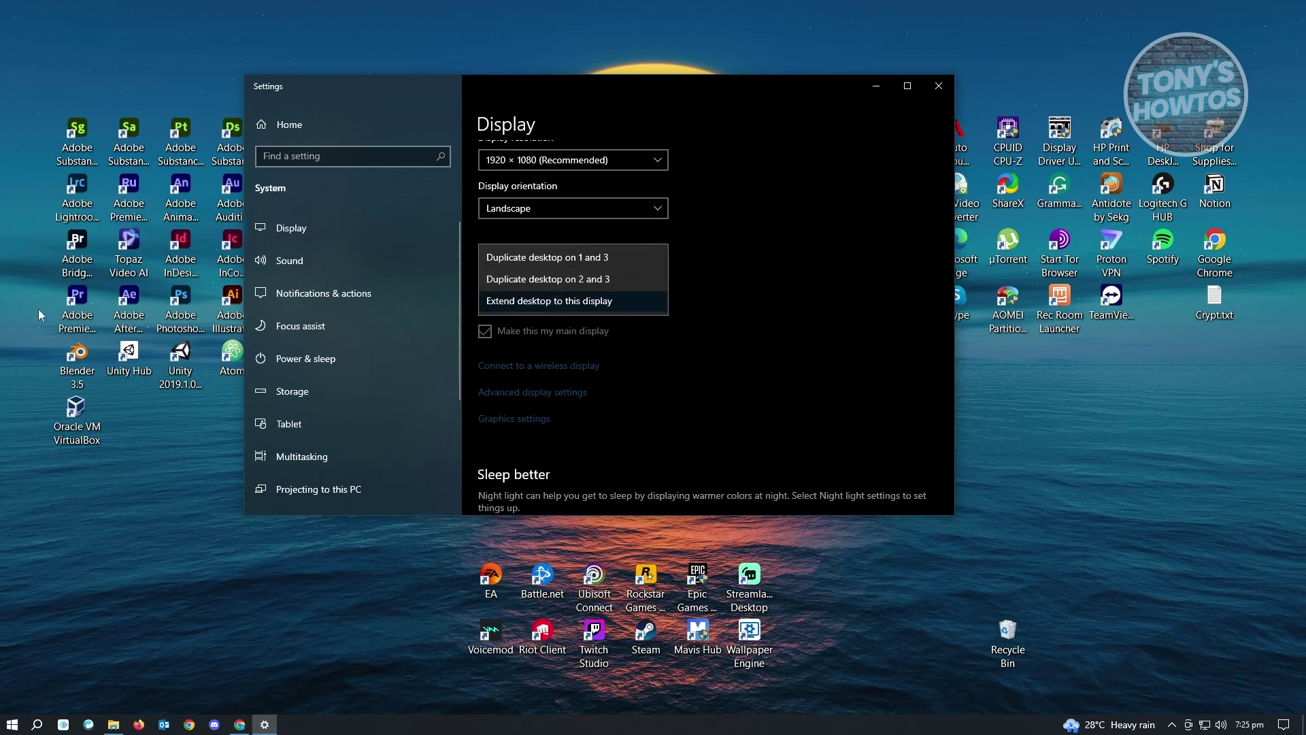
click(761, 278)
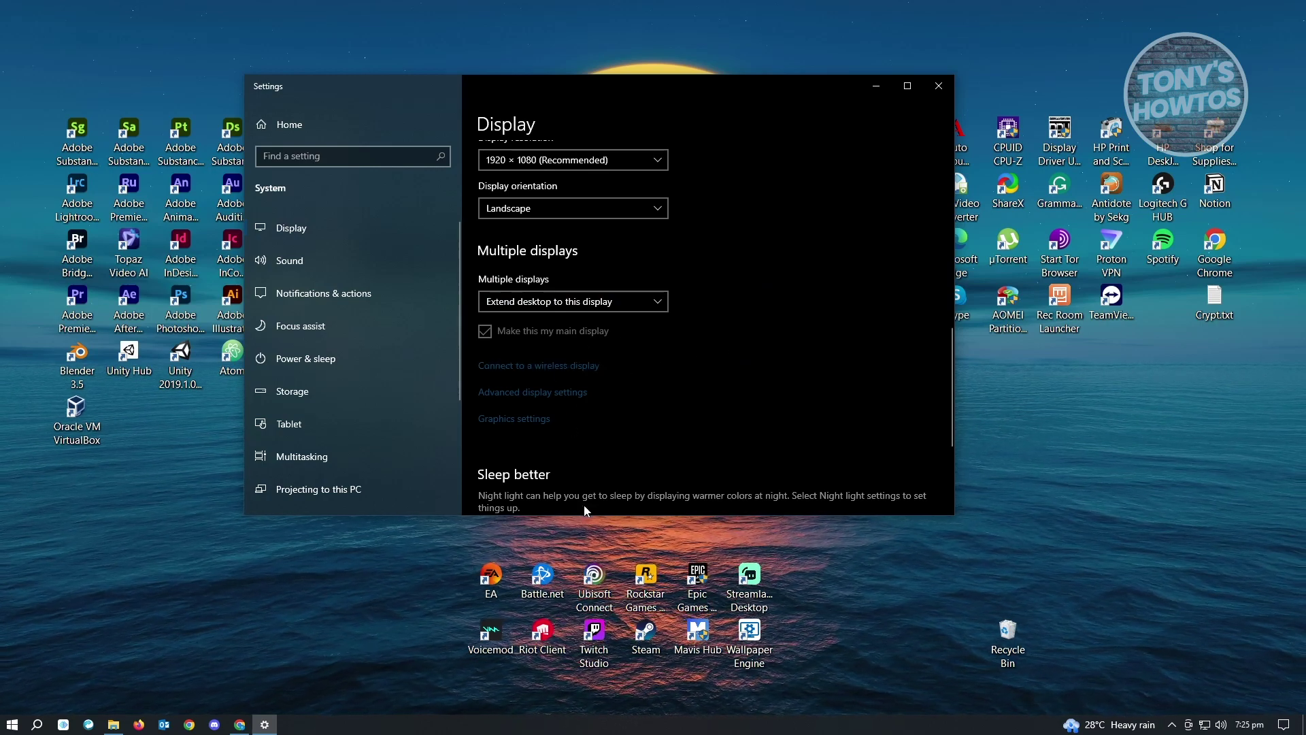
scroll(585, 510, up, 10)
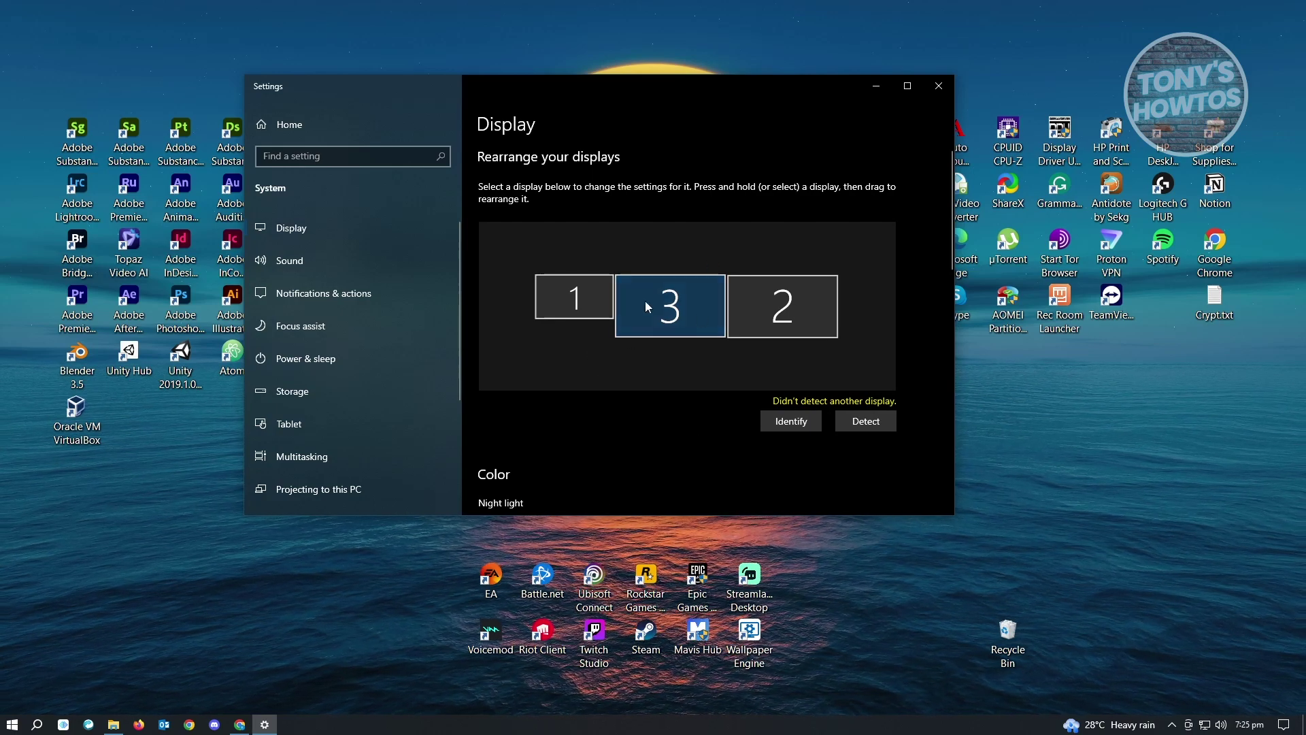
scroll(658, 390, down, 8)
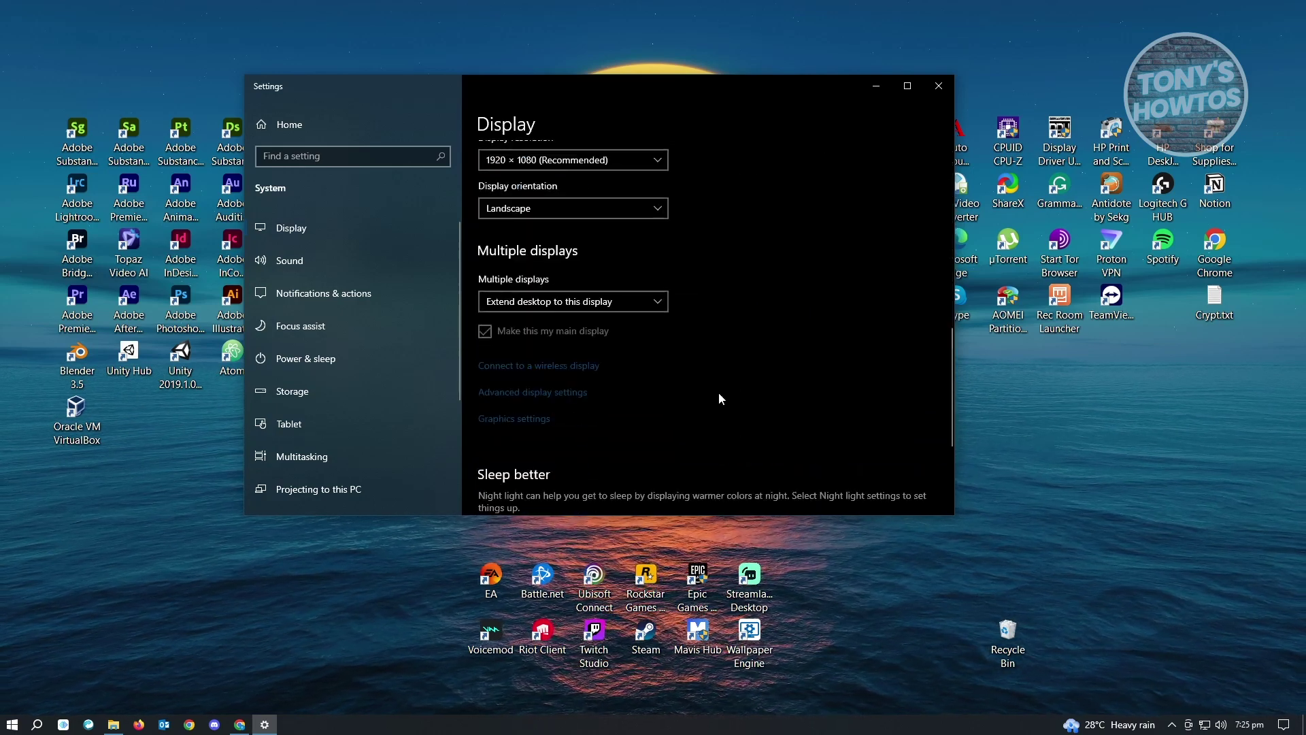
scroll(718, 392, down, 1)
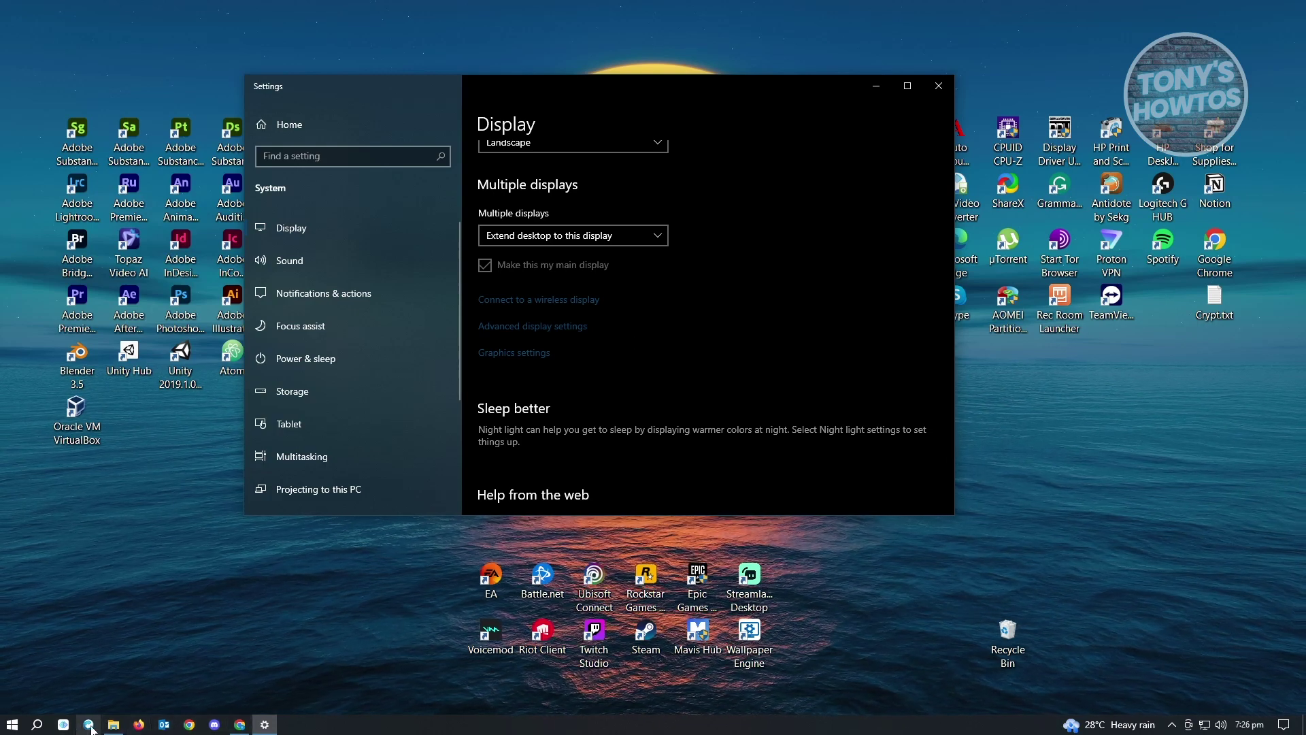
mouse_move(114, 731)
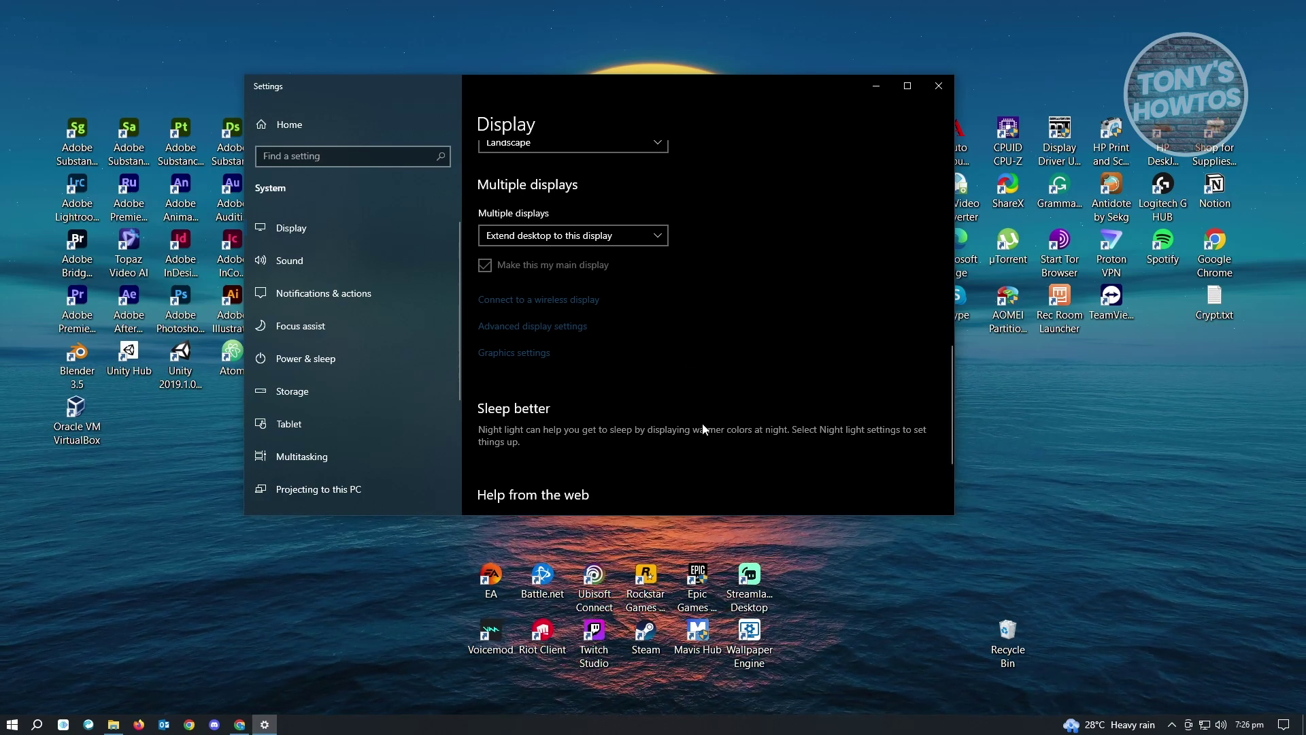
scroll(701, 411, up, 3)
scroll(704, 416, up, 6)
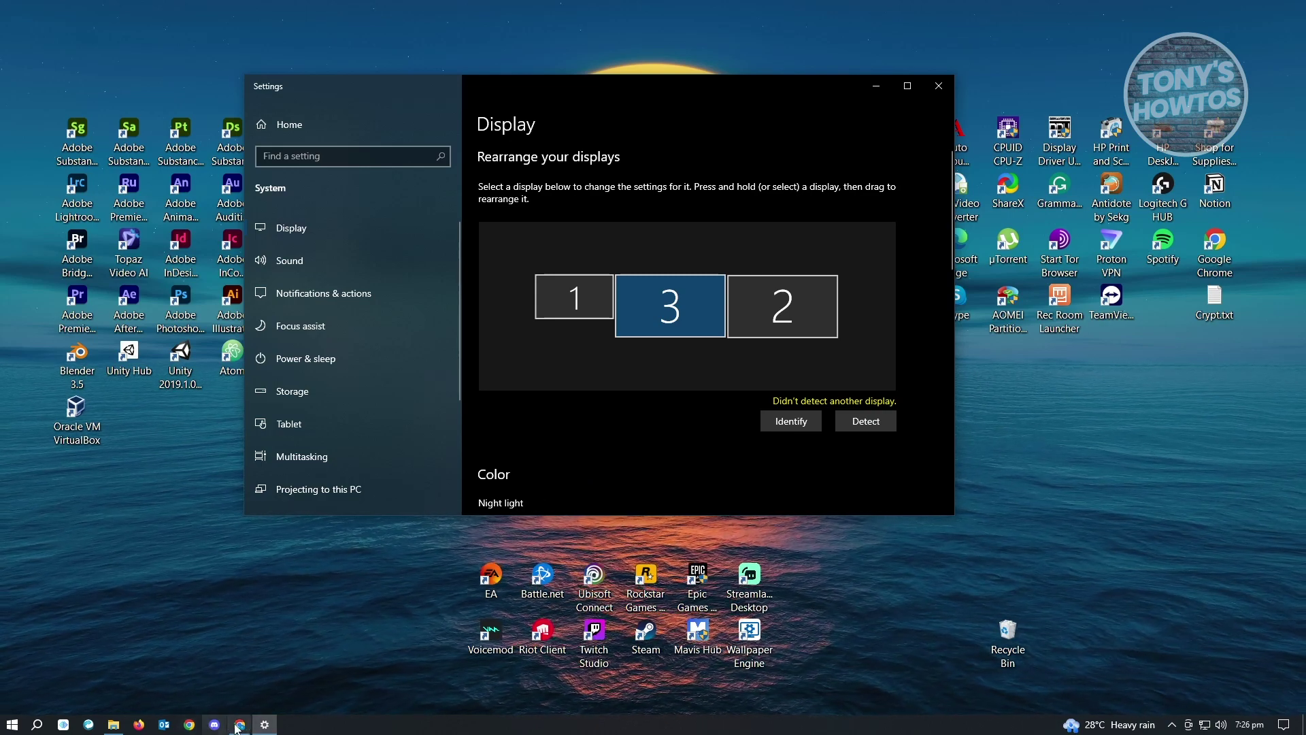
scroll(743, 416, down, 8)
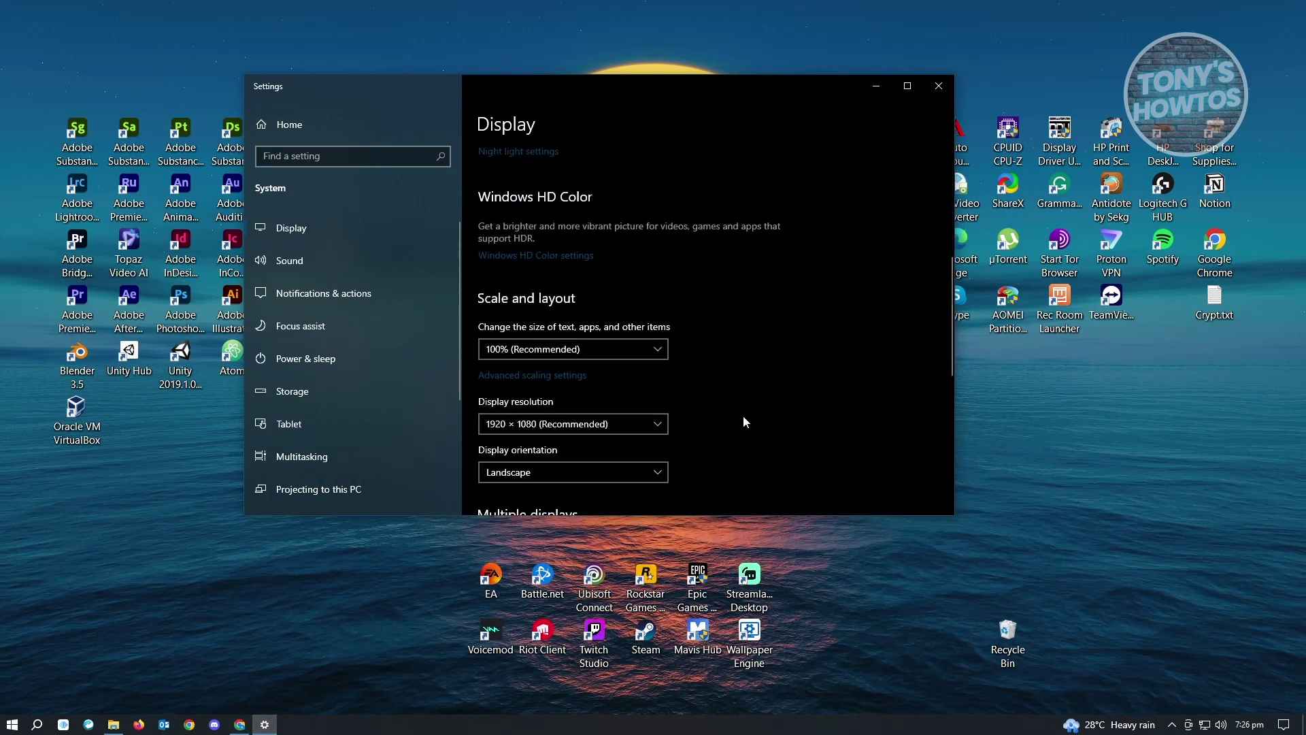
scroll(747, 418, up, 2)
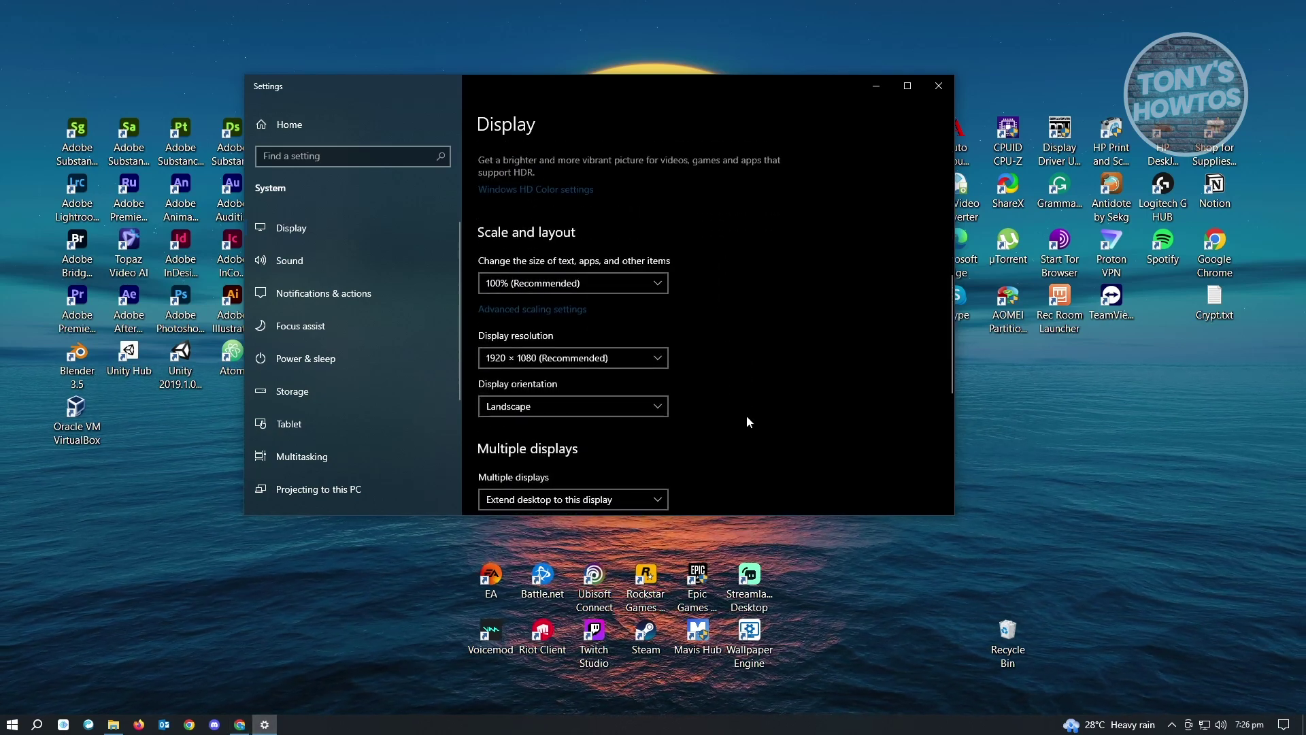
scroll(746, 415, up, 6)
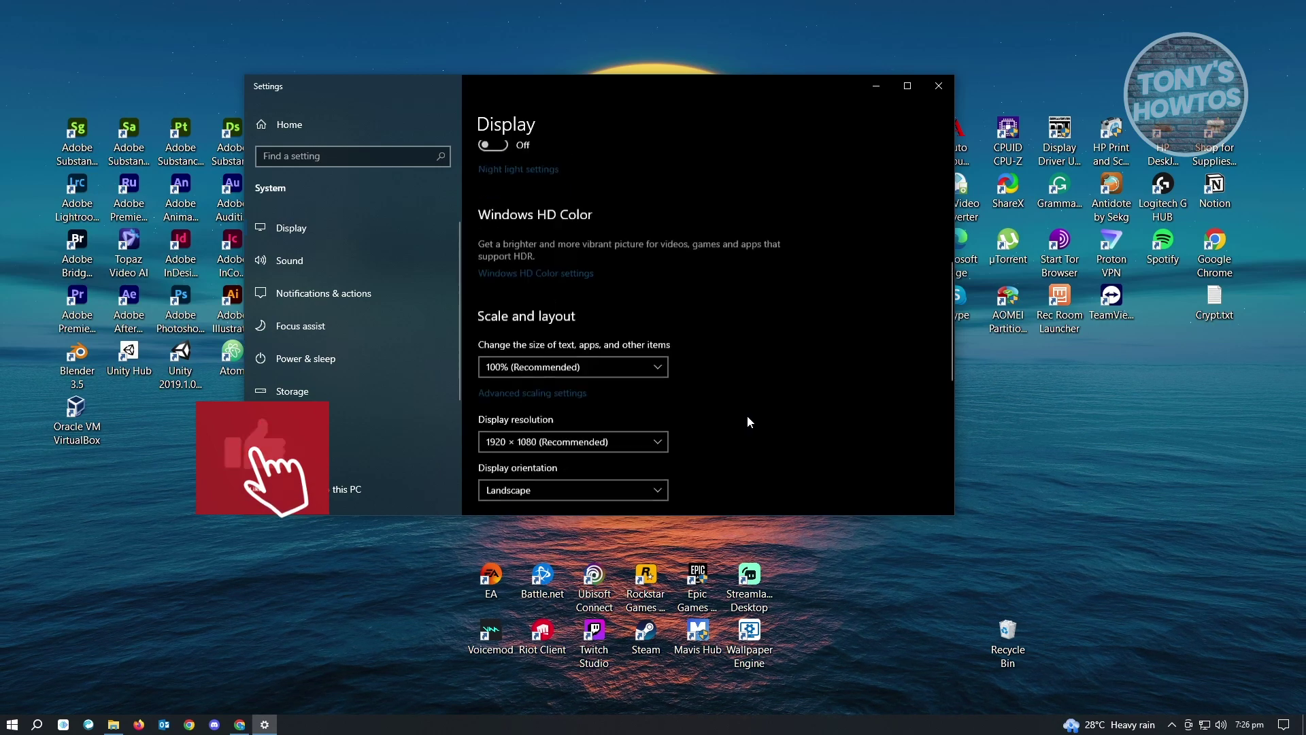
scroll(738, 272, down, 5)
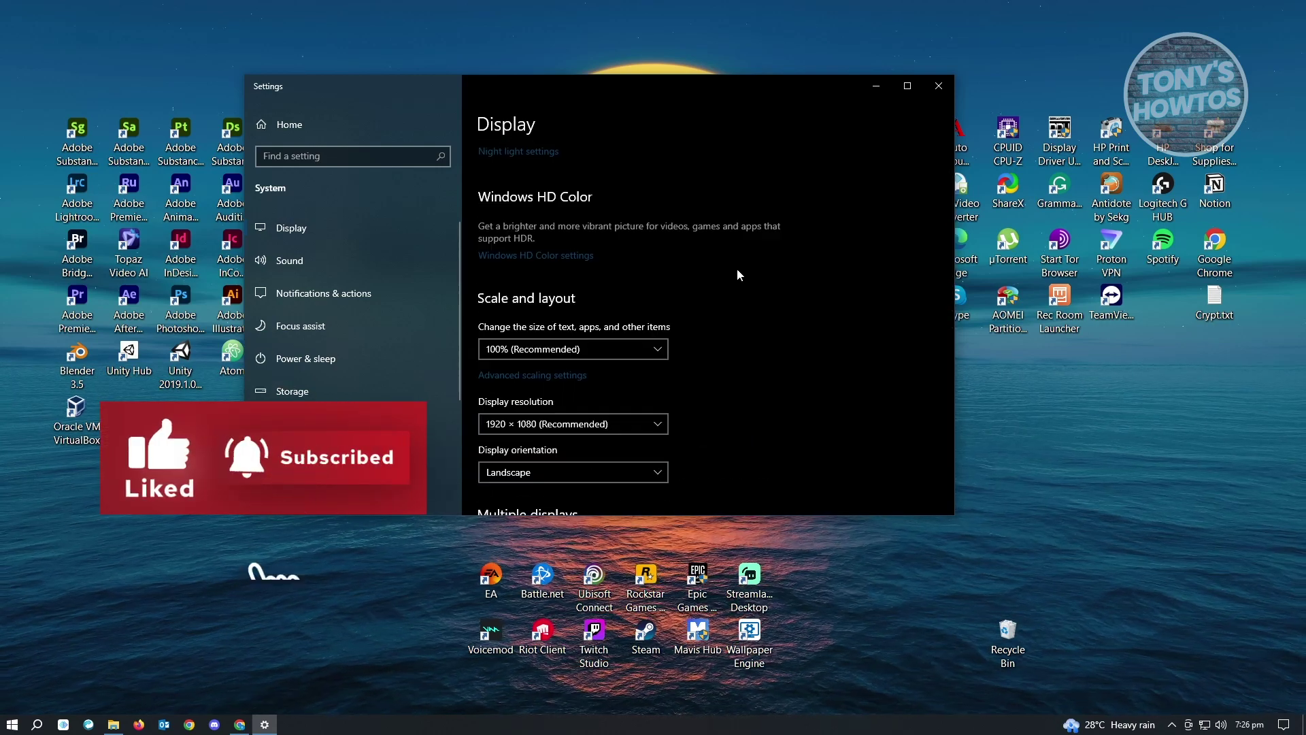
scroll(737, 268, up, 5)
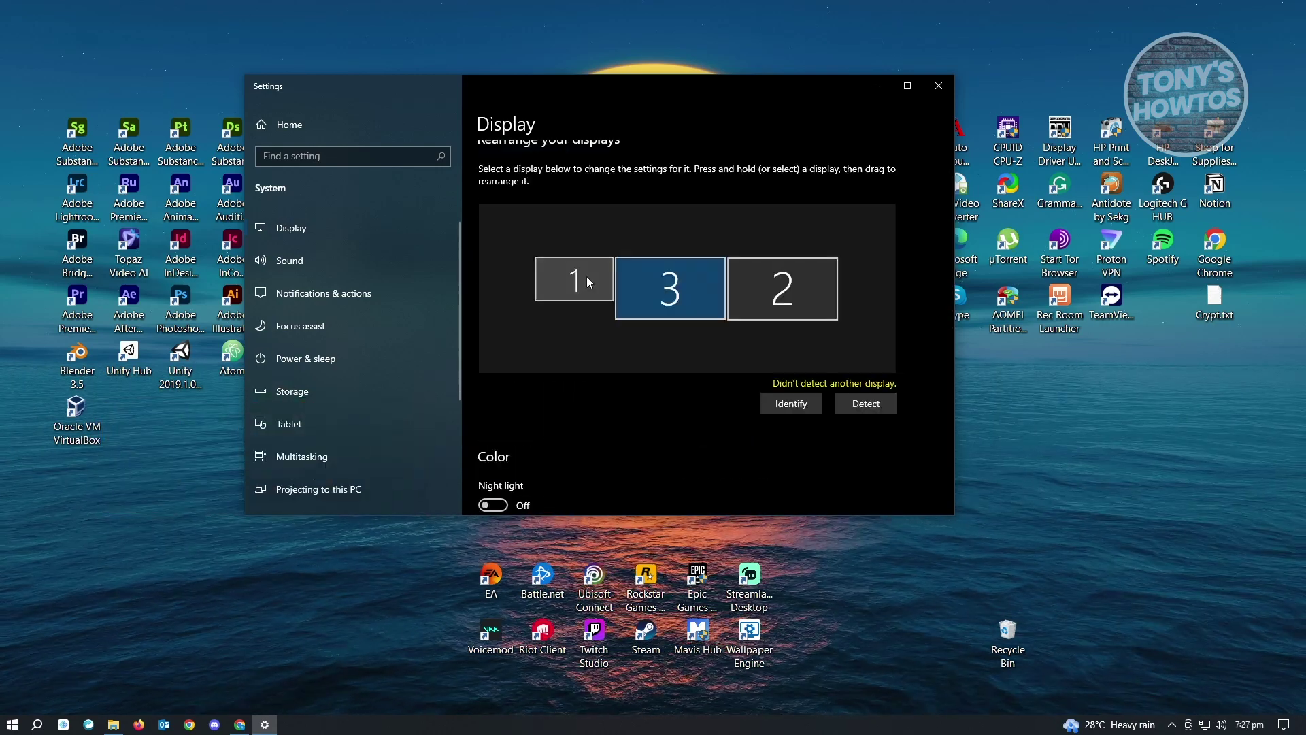
Step: Select display 1 and review its 1366 × 768 Landscape and extend-desktop settings
click(589, 278)
scroll(711, 449, down, 5)
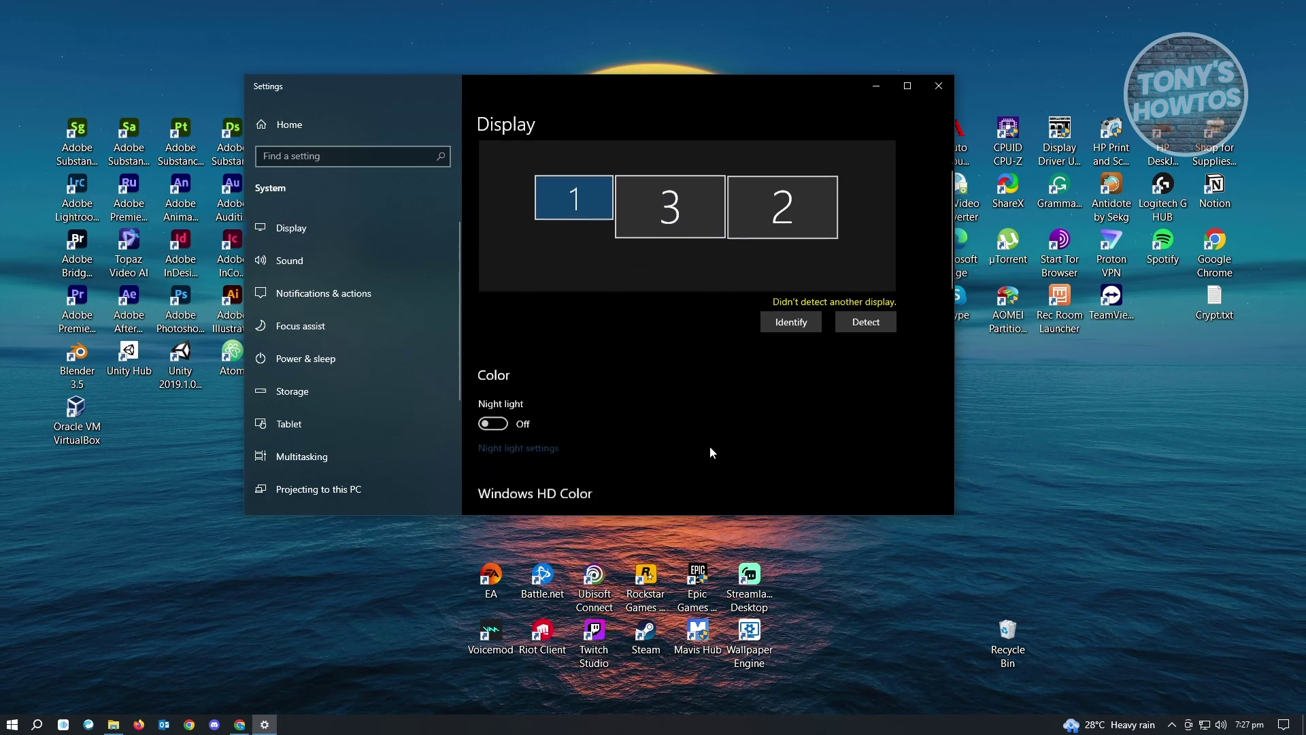
scroll(711, 453, down, 3)
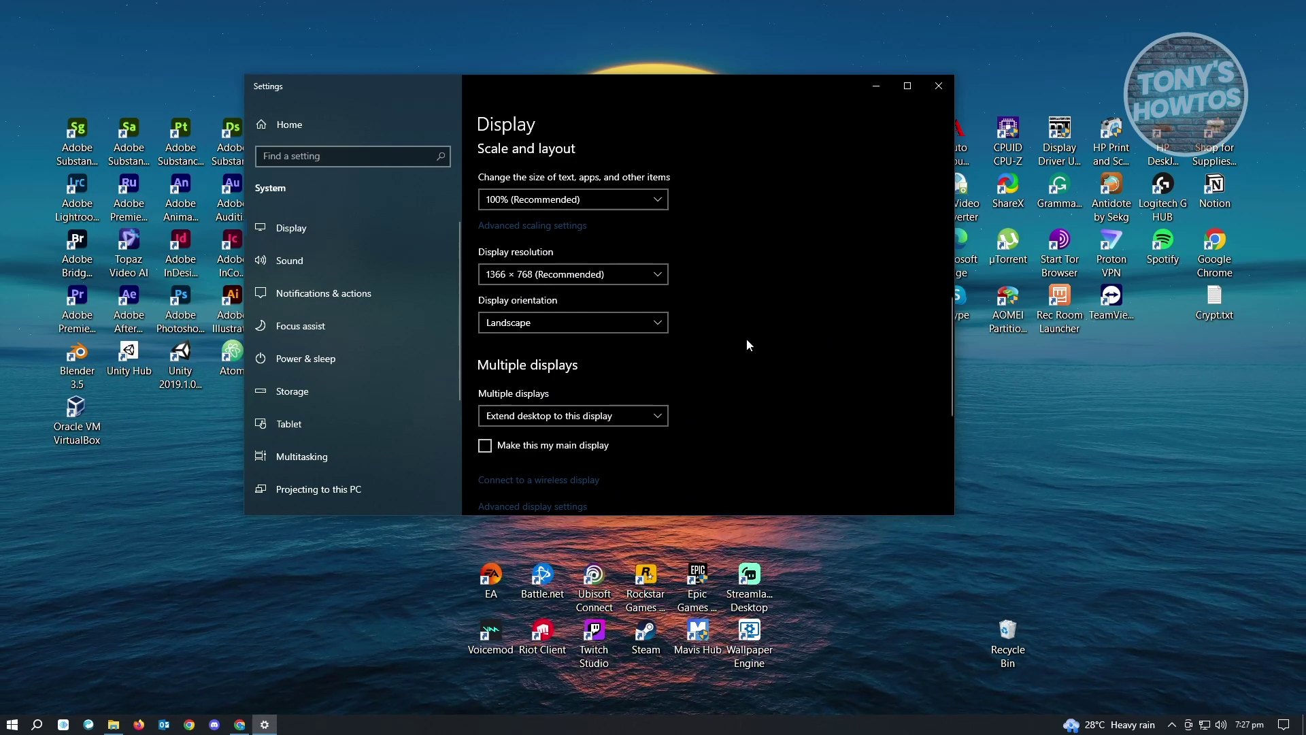
scroll(748, 340, up, 5)
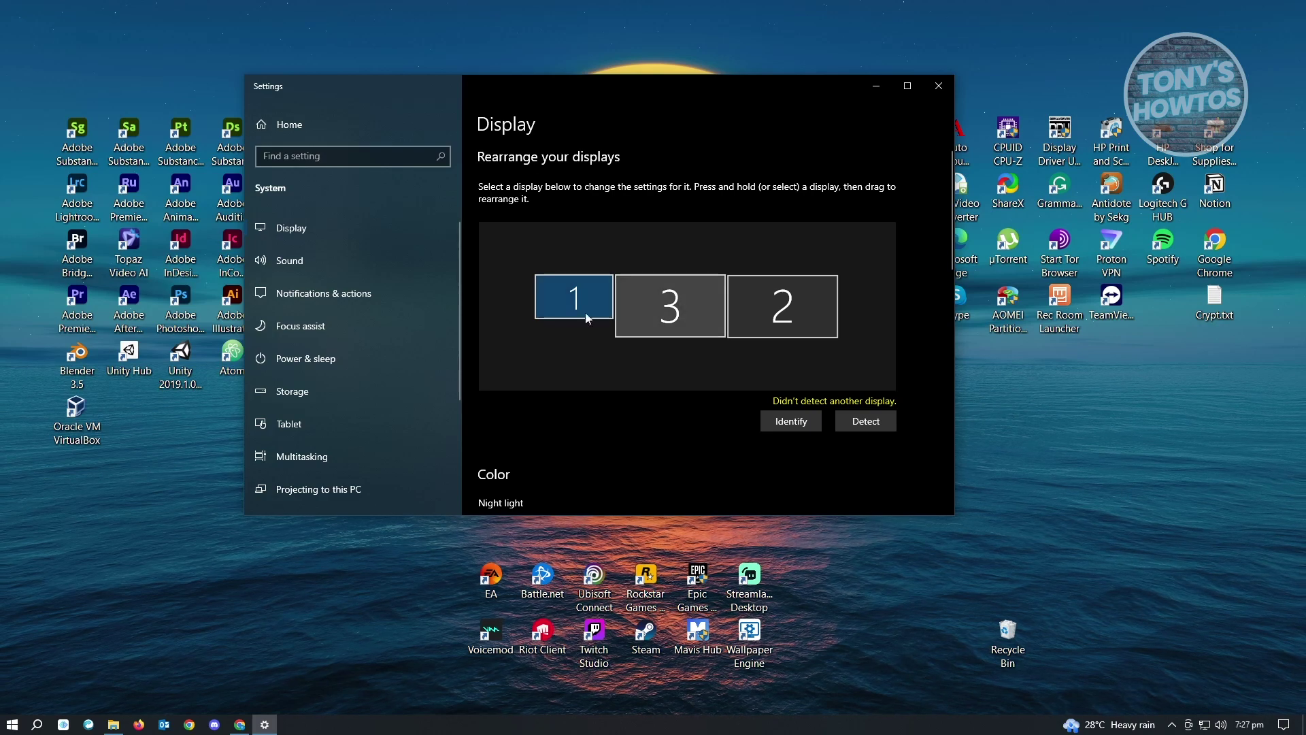
scroll(626, 408, down, 5)
scroll(626, 408, down, 1)
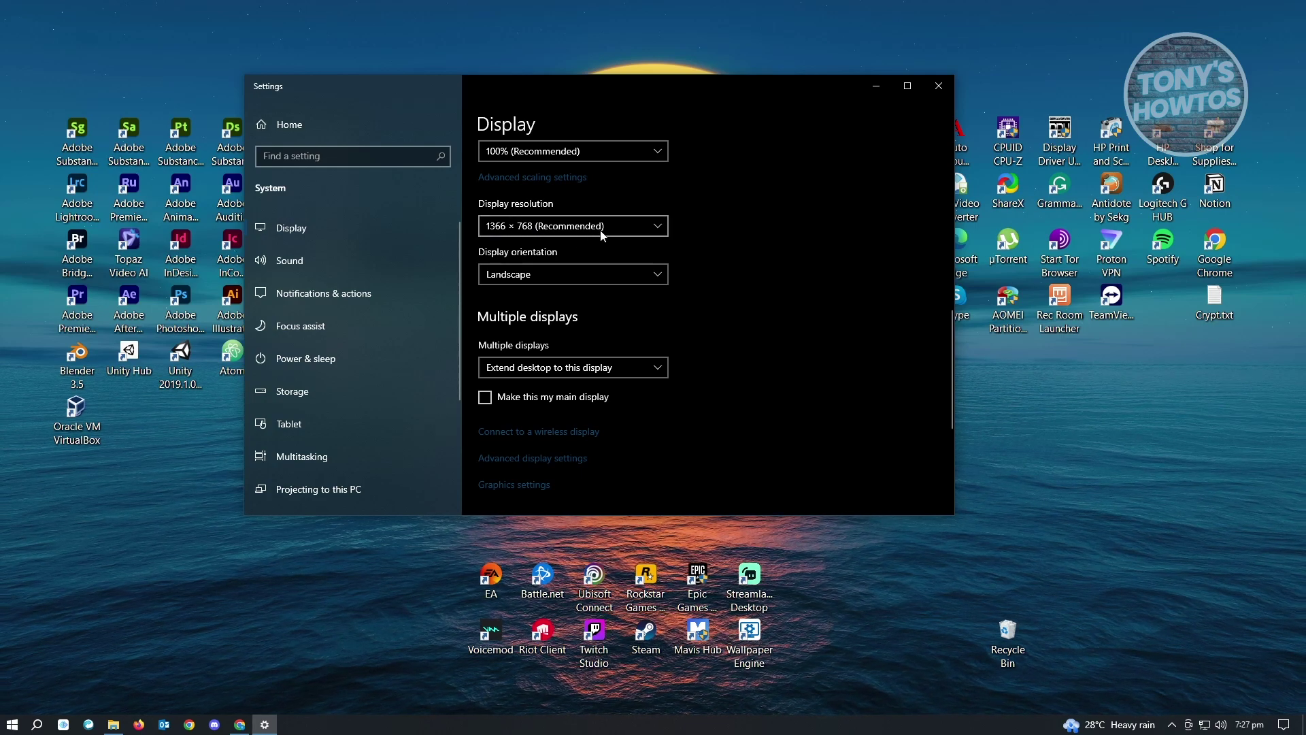
scroll(545, 234, down, 2)
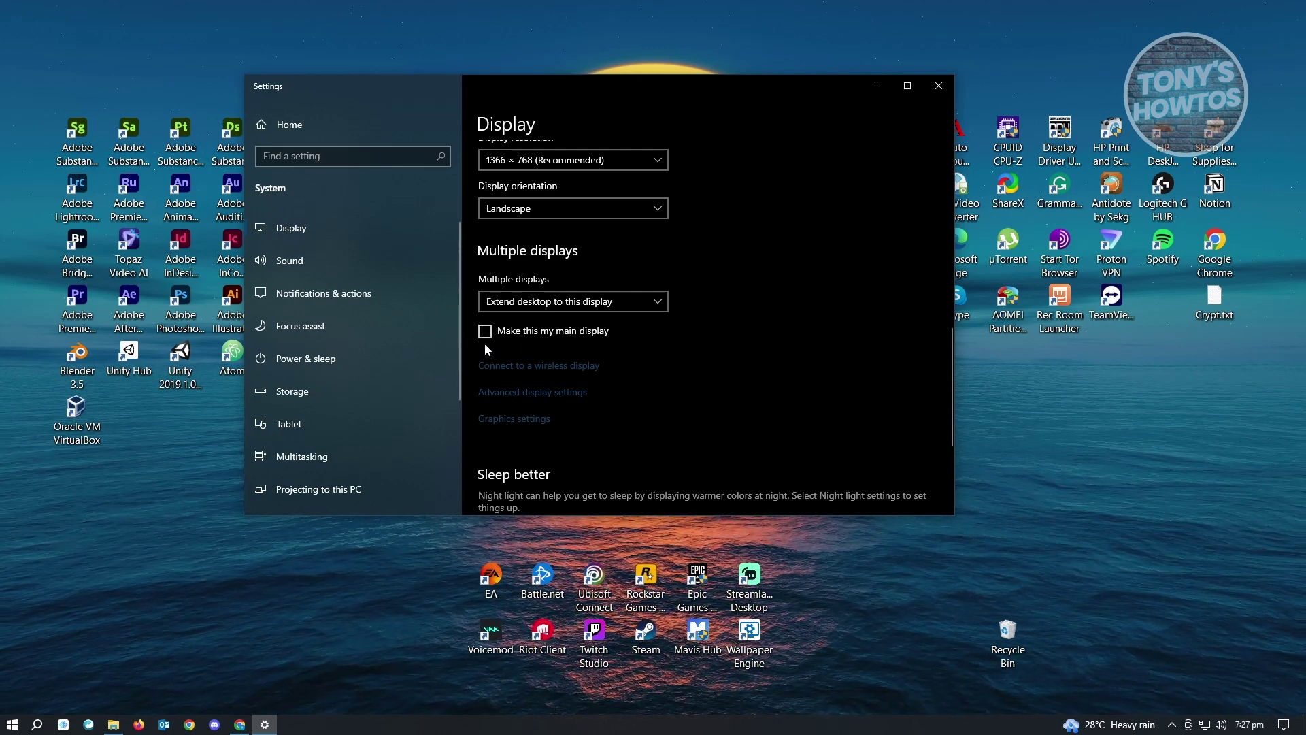
scroll(694, 395, up, 10)
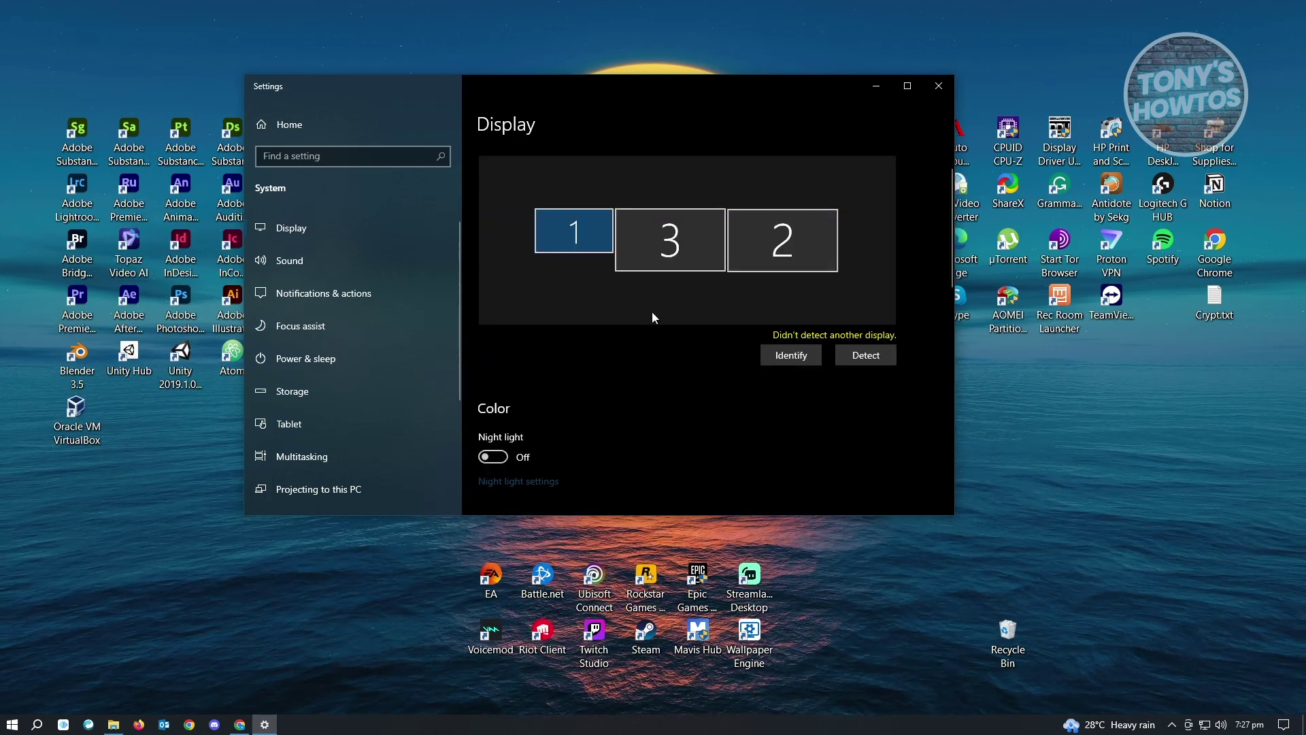
scroll(667, 353, up, 2)
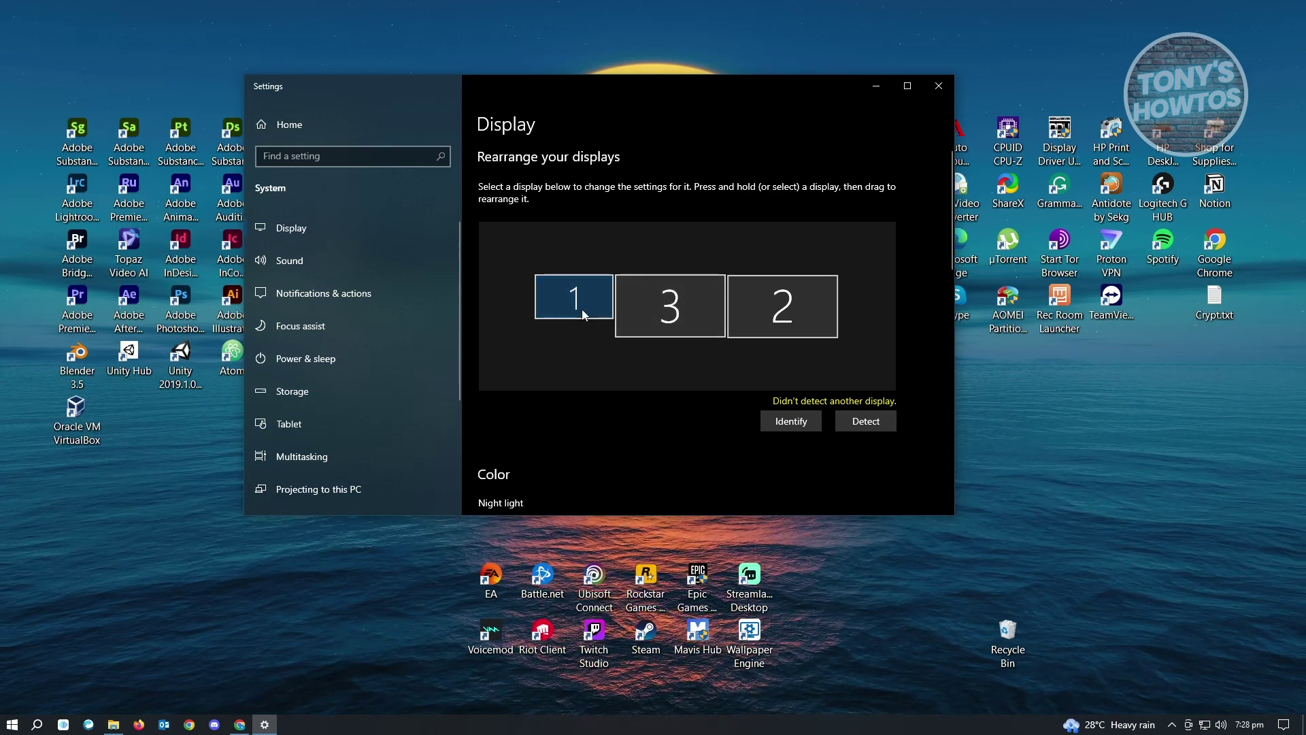
Step: Drag display 1 beside display 3 on the left, top edges aligned
drag(577, 307, 581, 268)
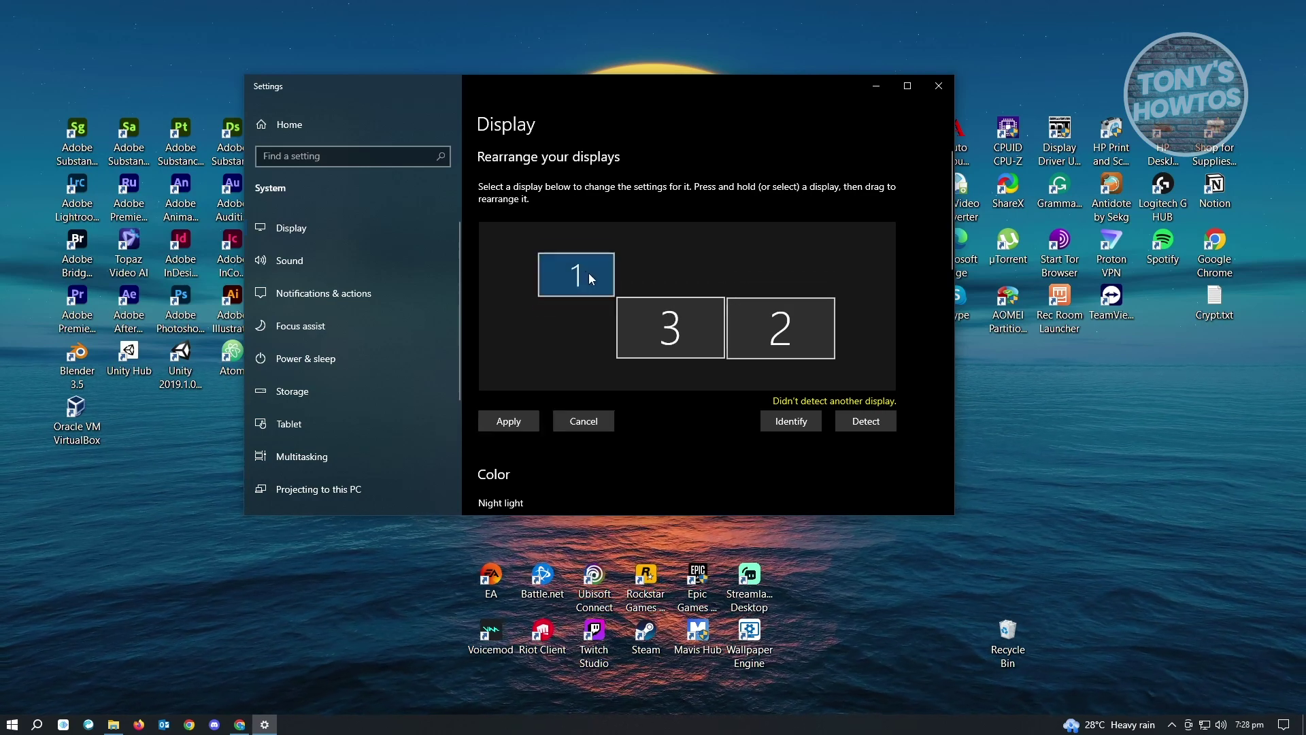
drag(587, 273, 589, 328)
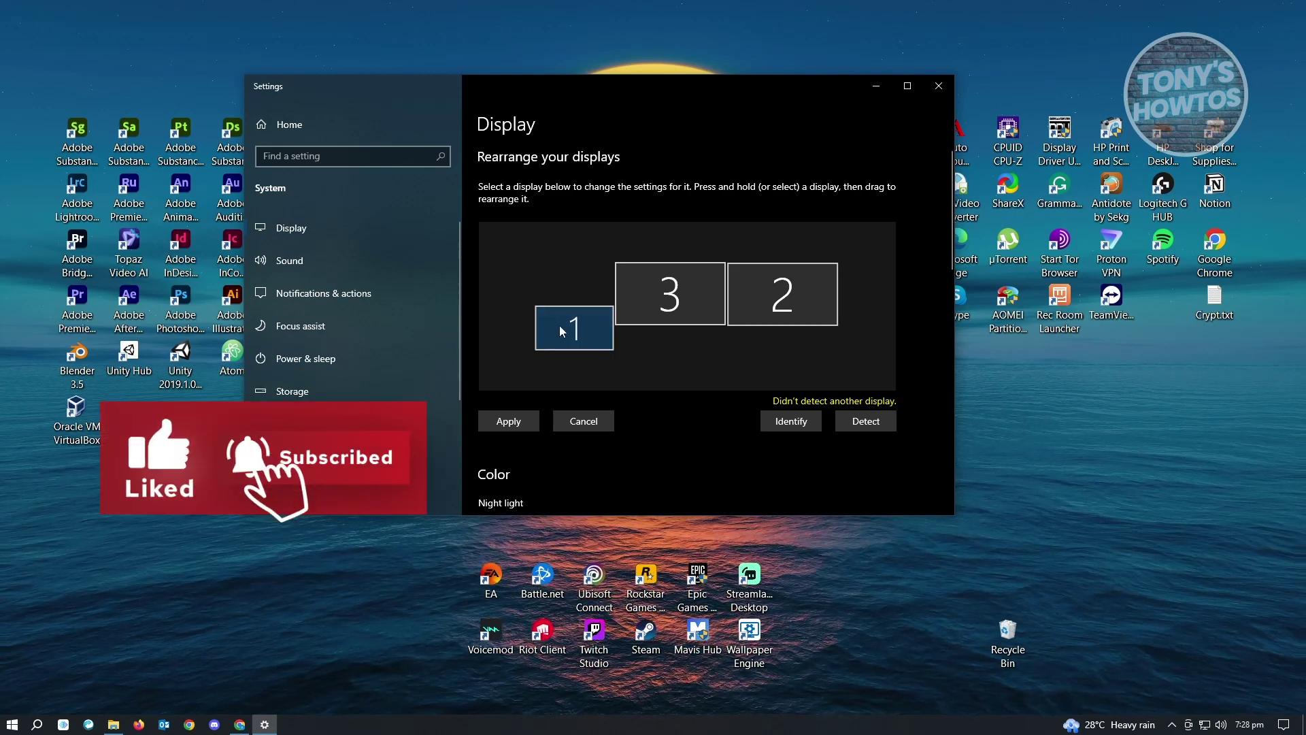
drag(574, 329, 578, 340)
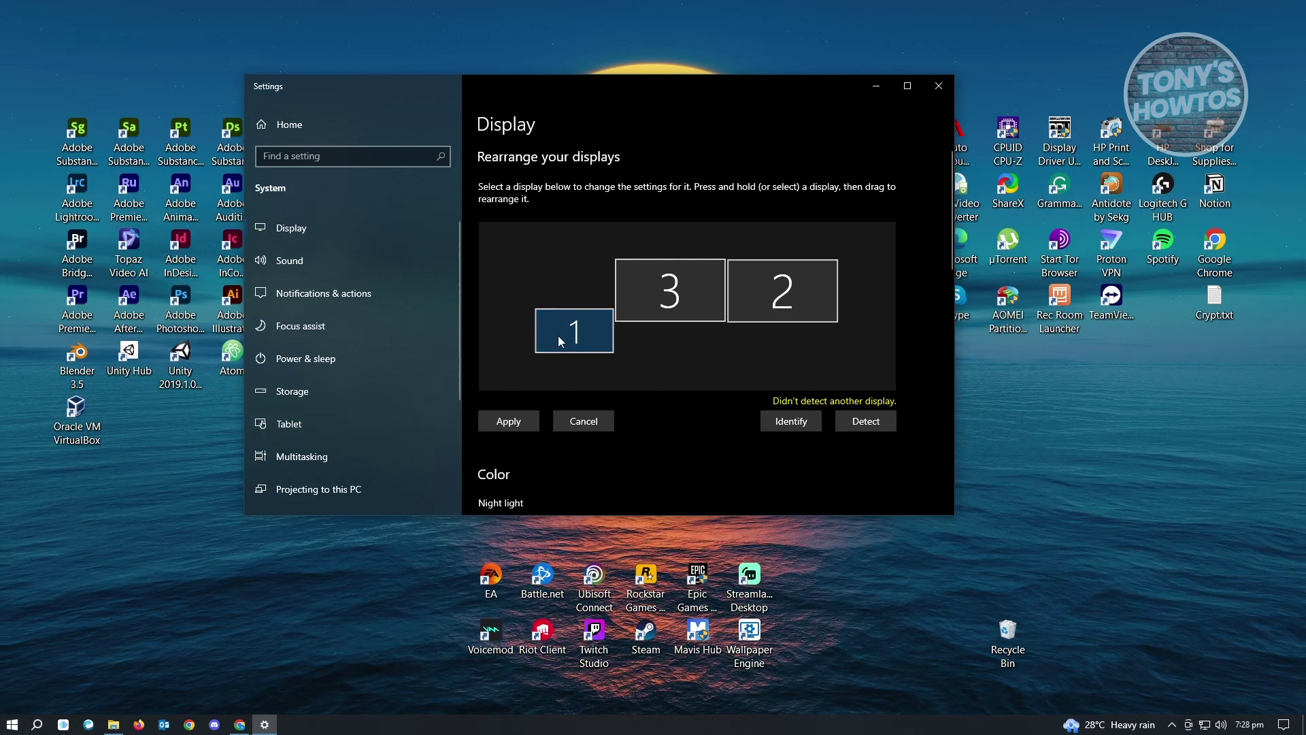
drag(559, 337, 578, 297)
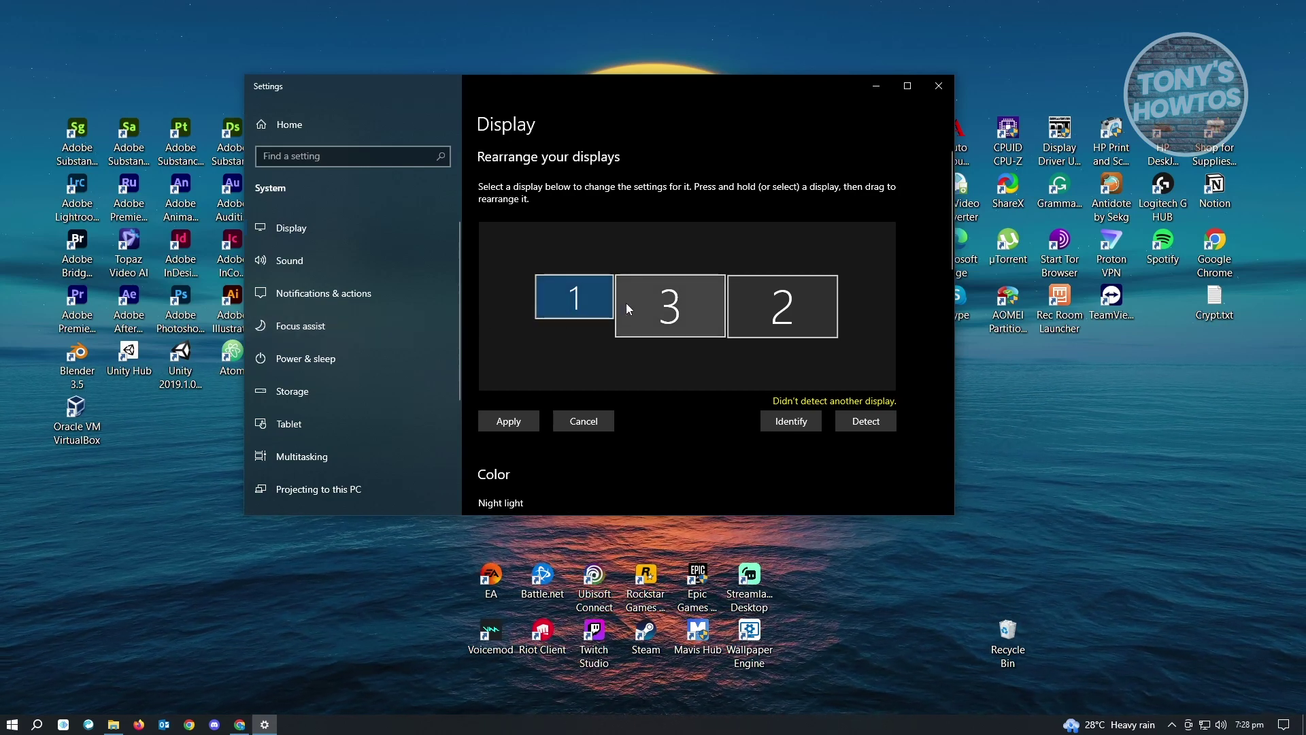
drag(585, 308, 585, 304)
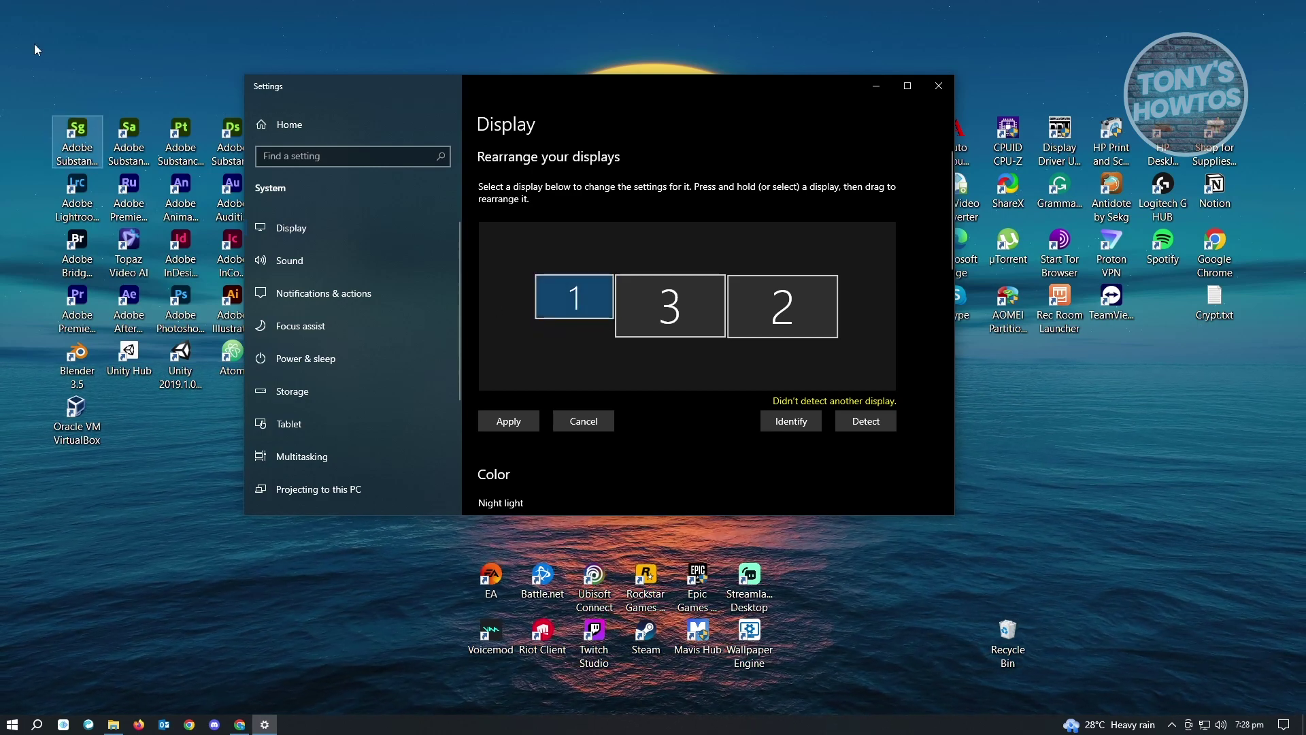
drag(579, 315, 572, 309)
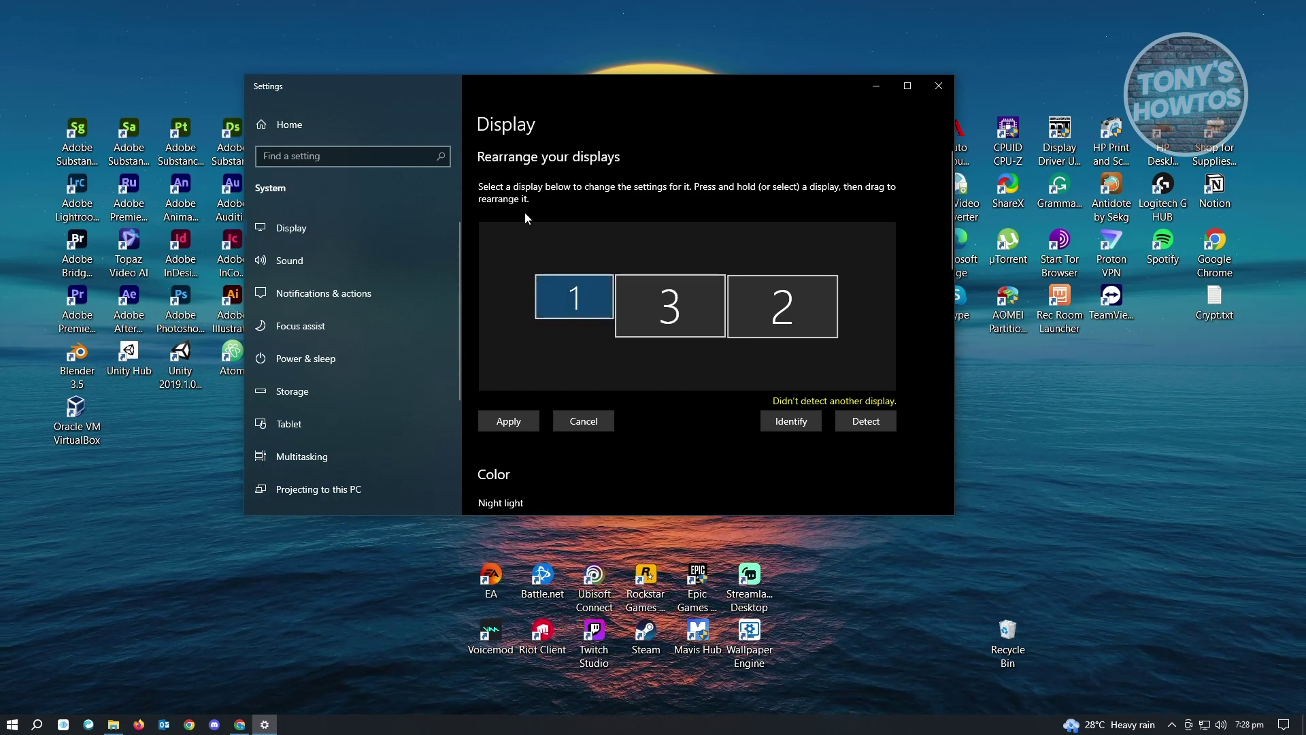